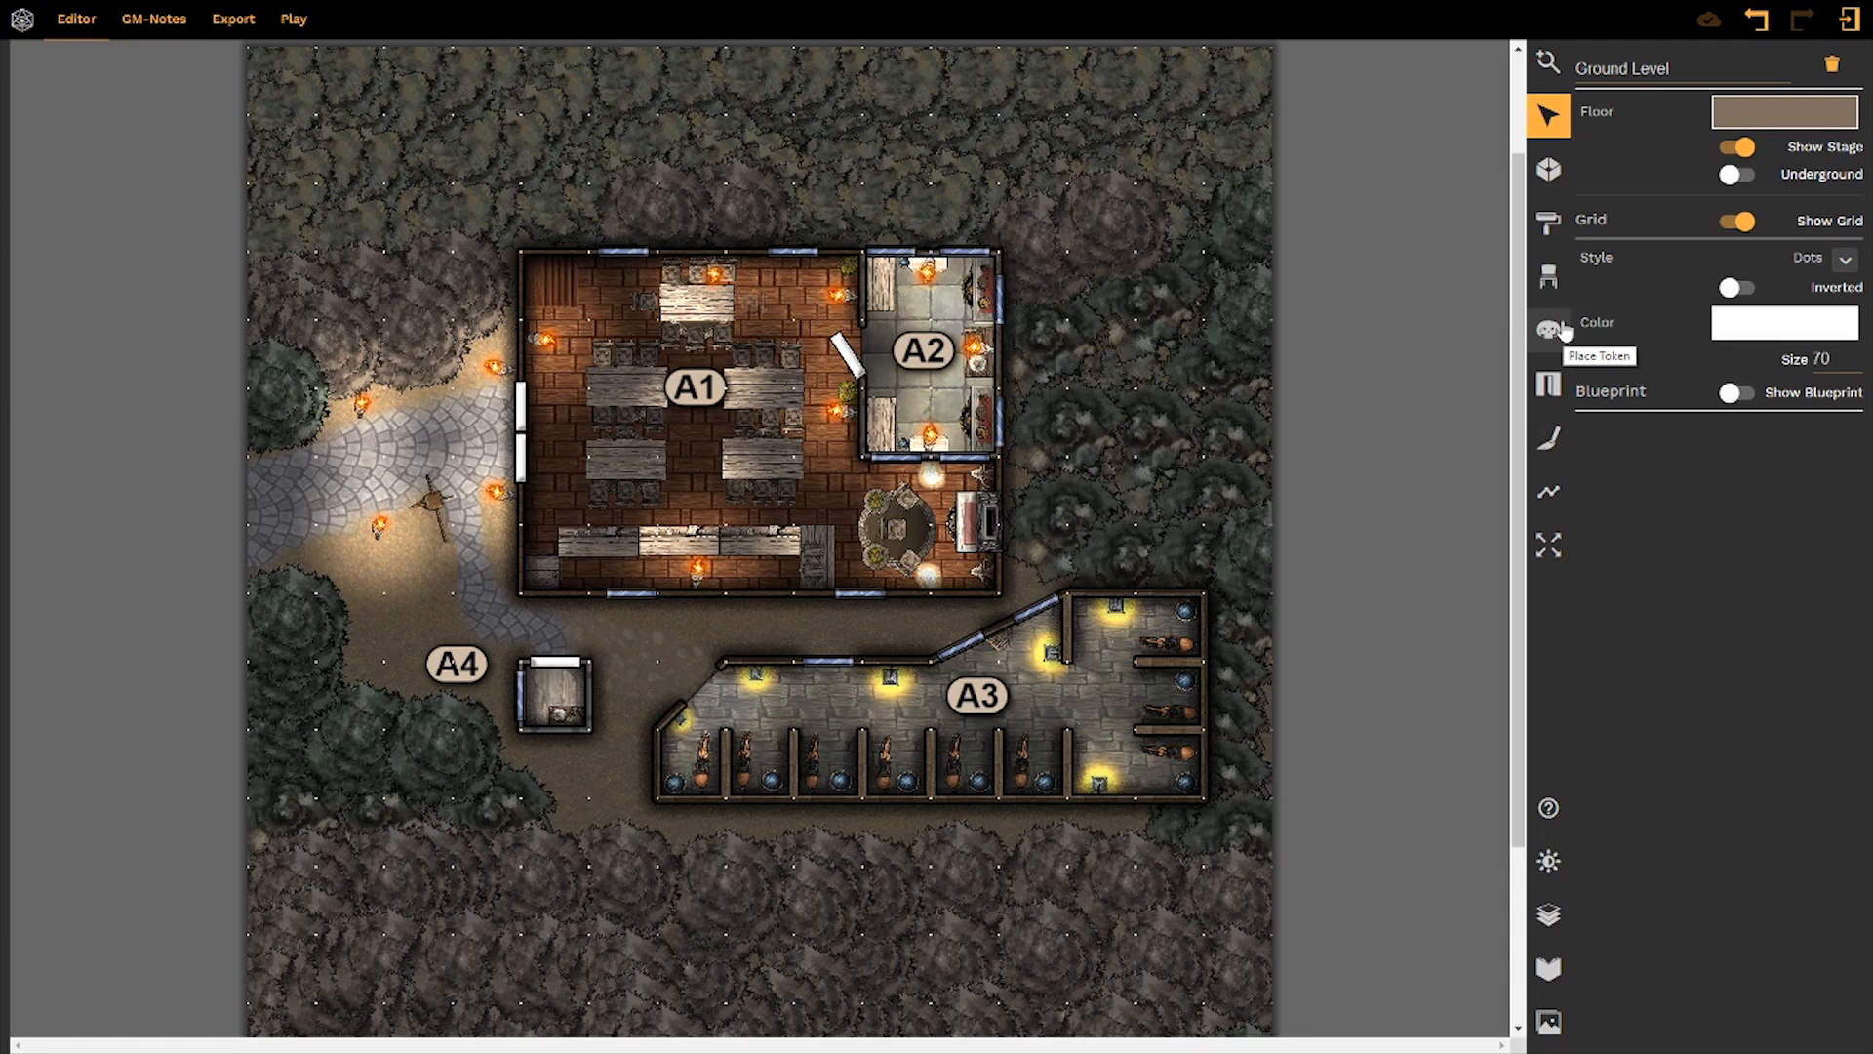
# Step: Start a new token for the map and name it Illian
pyautogui.click(1564, 332)
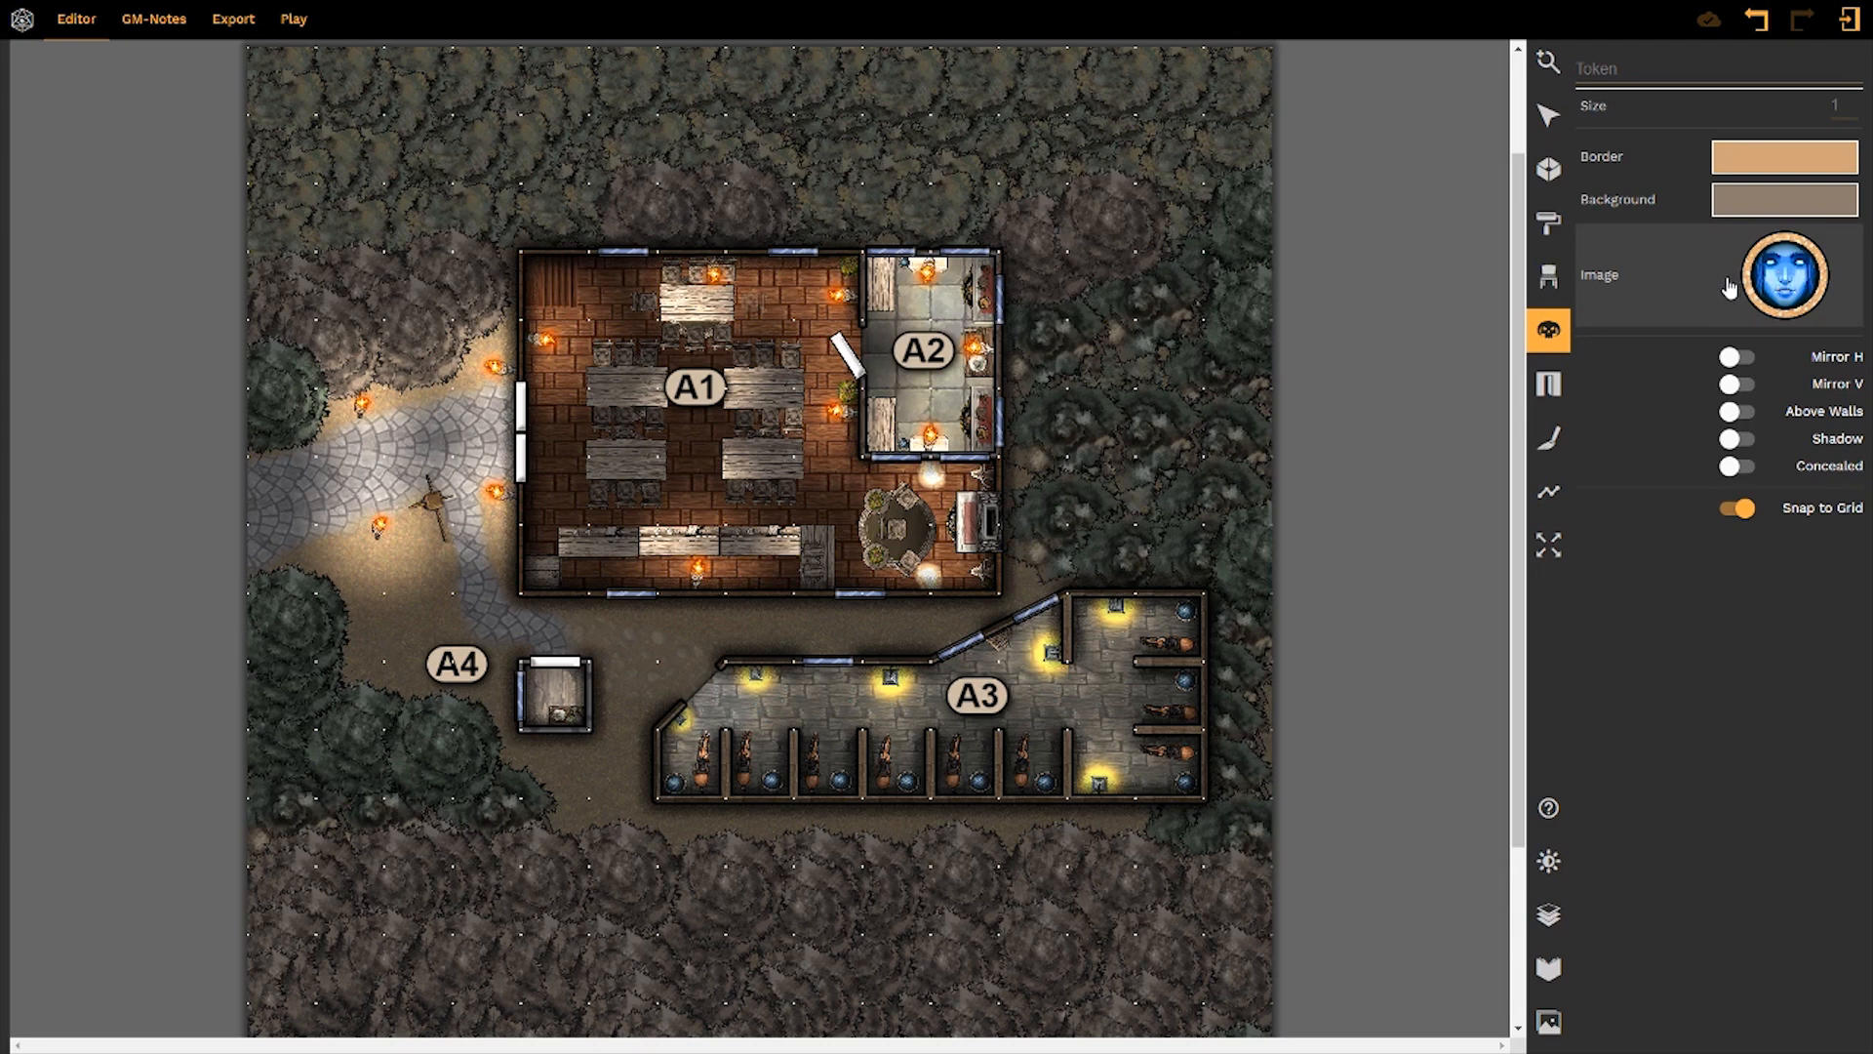
pyautogui.click(1625, 69)
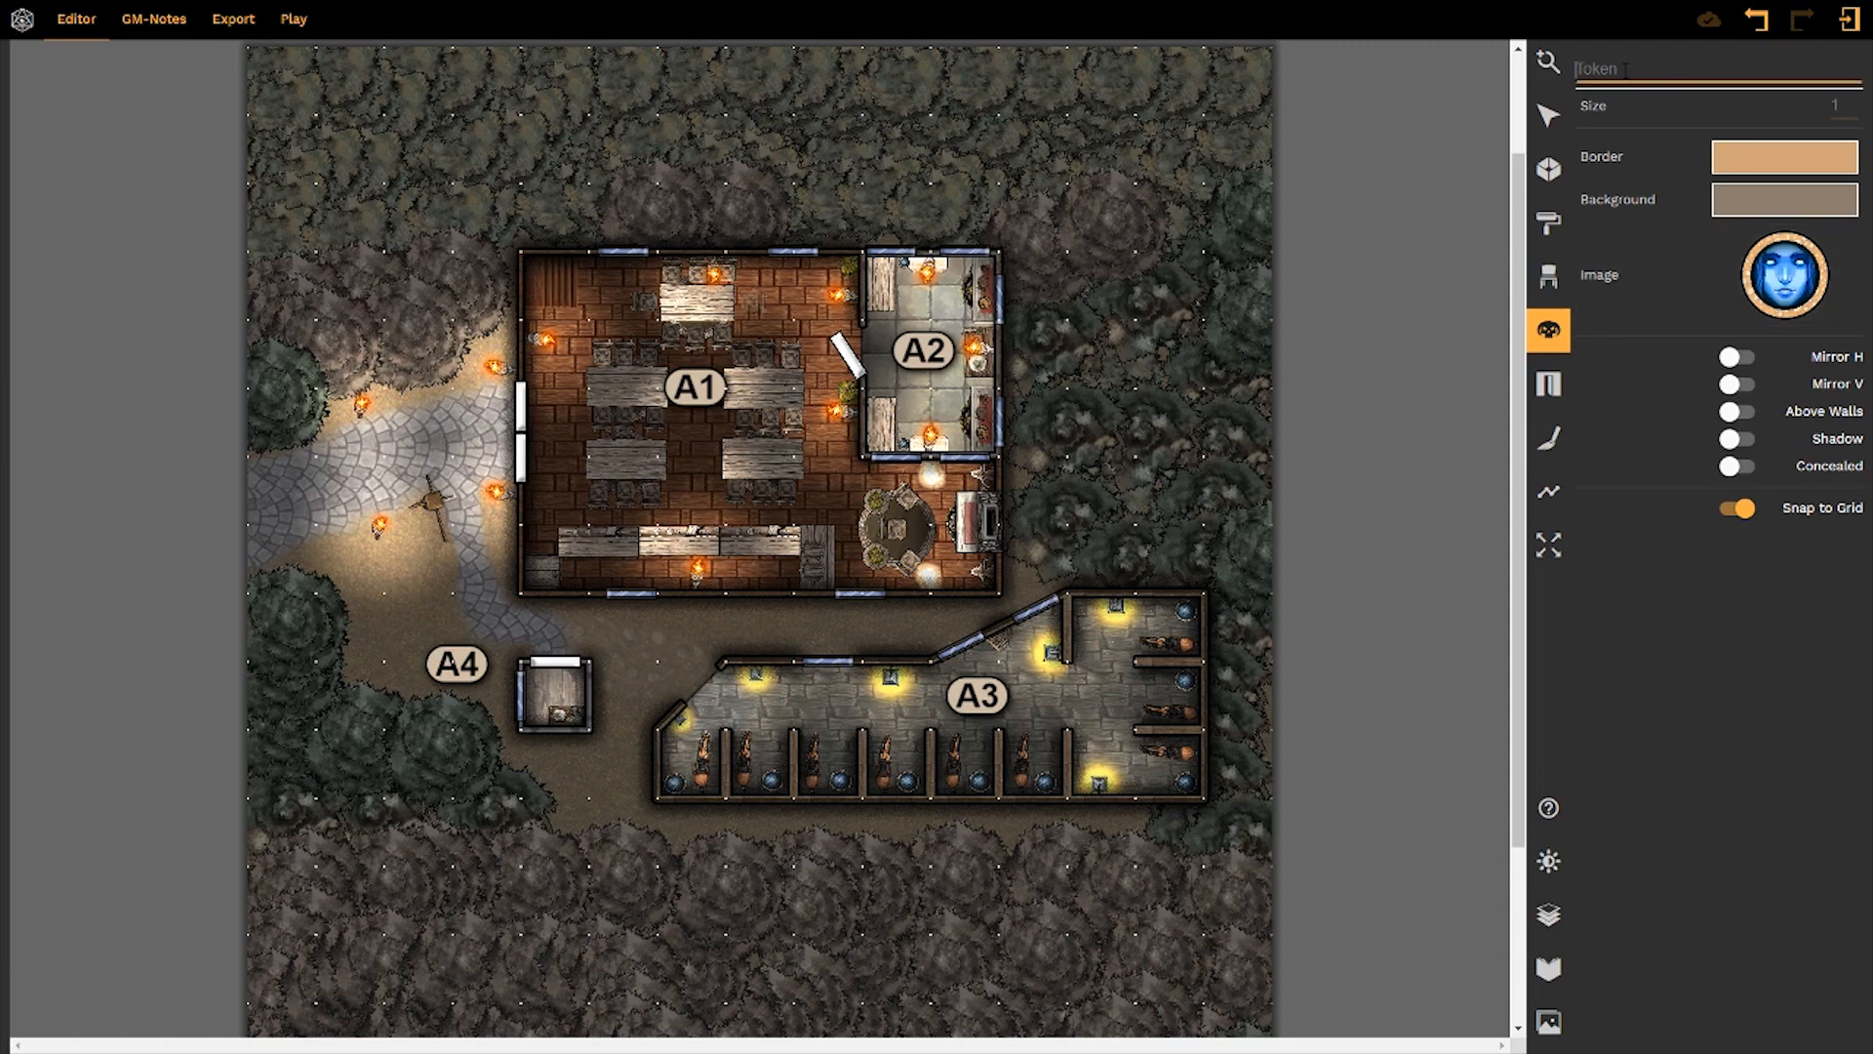
pyautogui.write('illian')
pyautogui.hotkey('ctrl', 'a')
pyautogui.write('Illian')
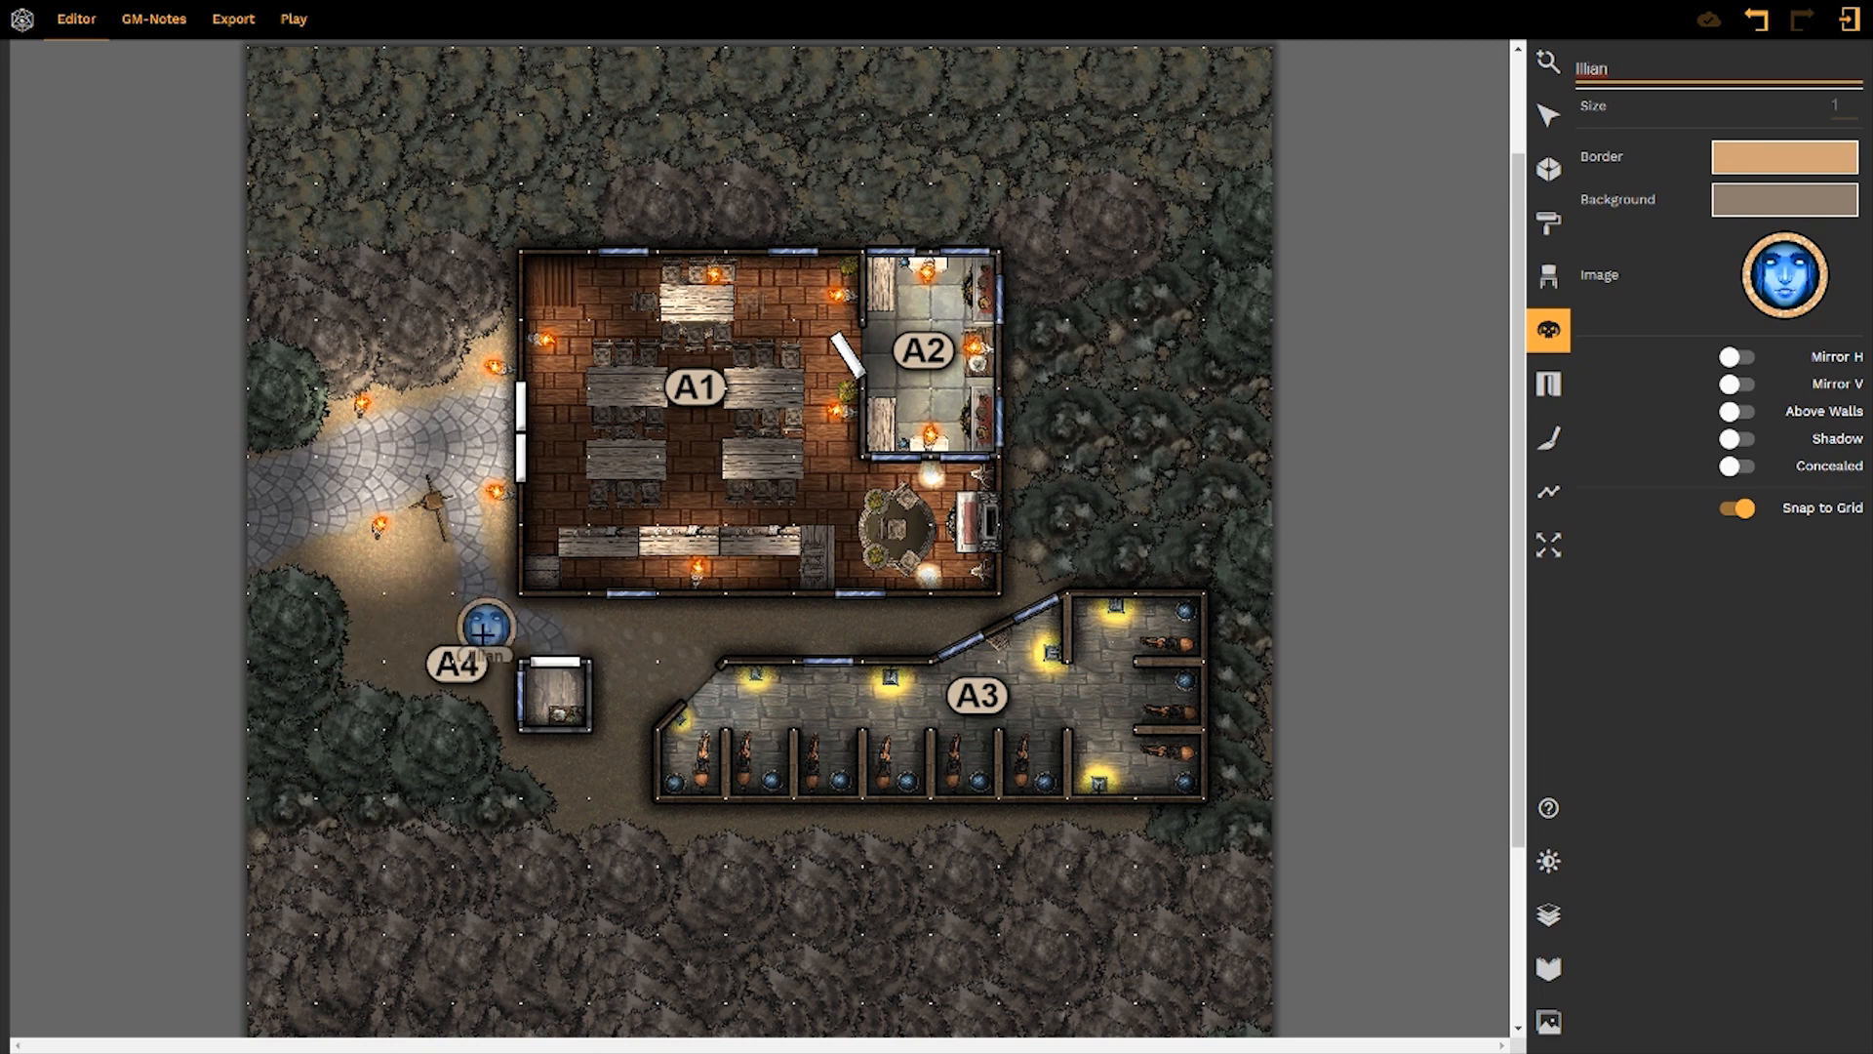
pyautogui.click(418, 625)
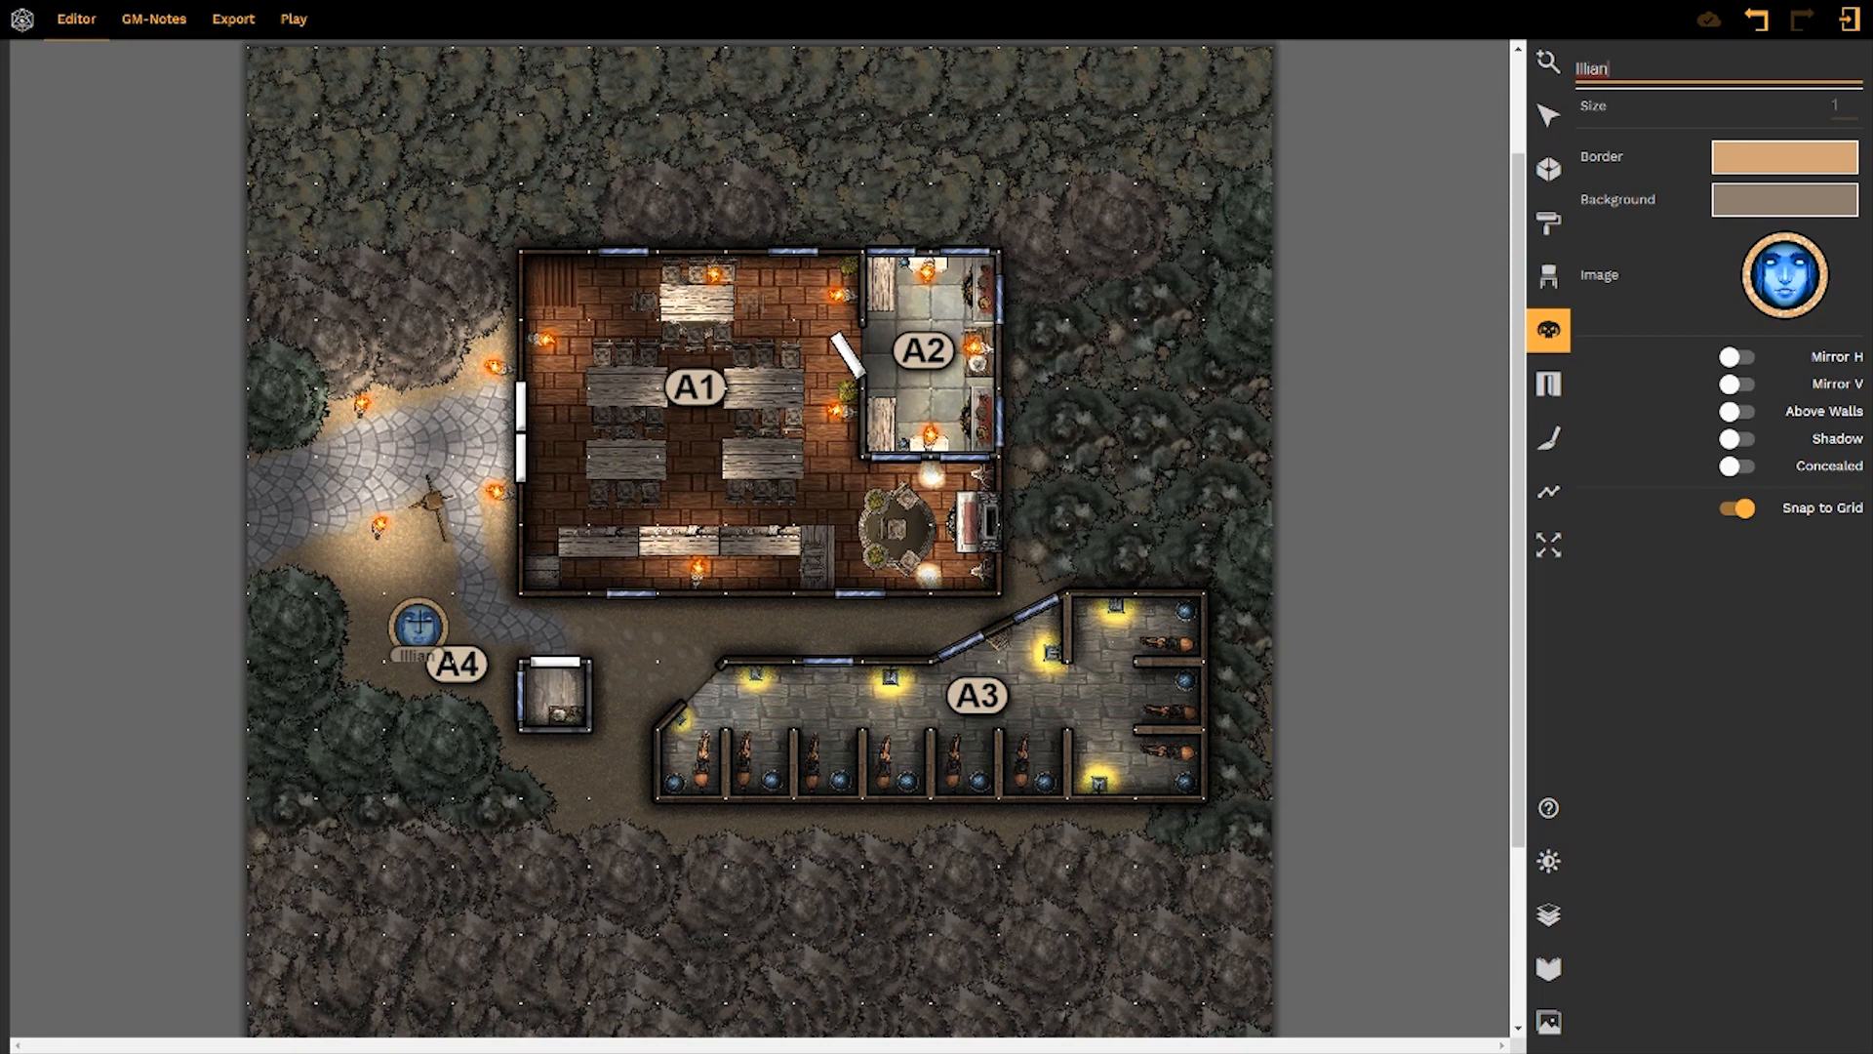
# Step: Set the token's border texture to Grass and its background texture to Dirt with rocks and stones
pyautogui.click(1661, 170)
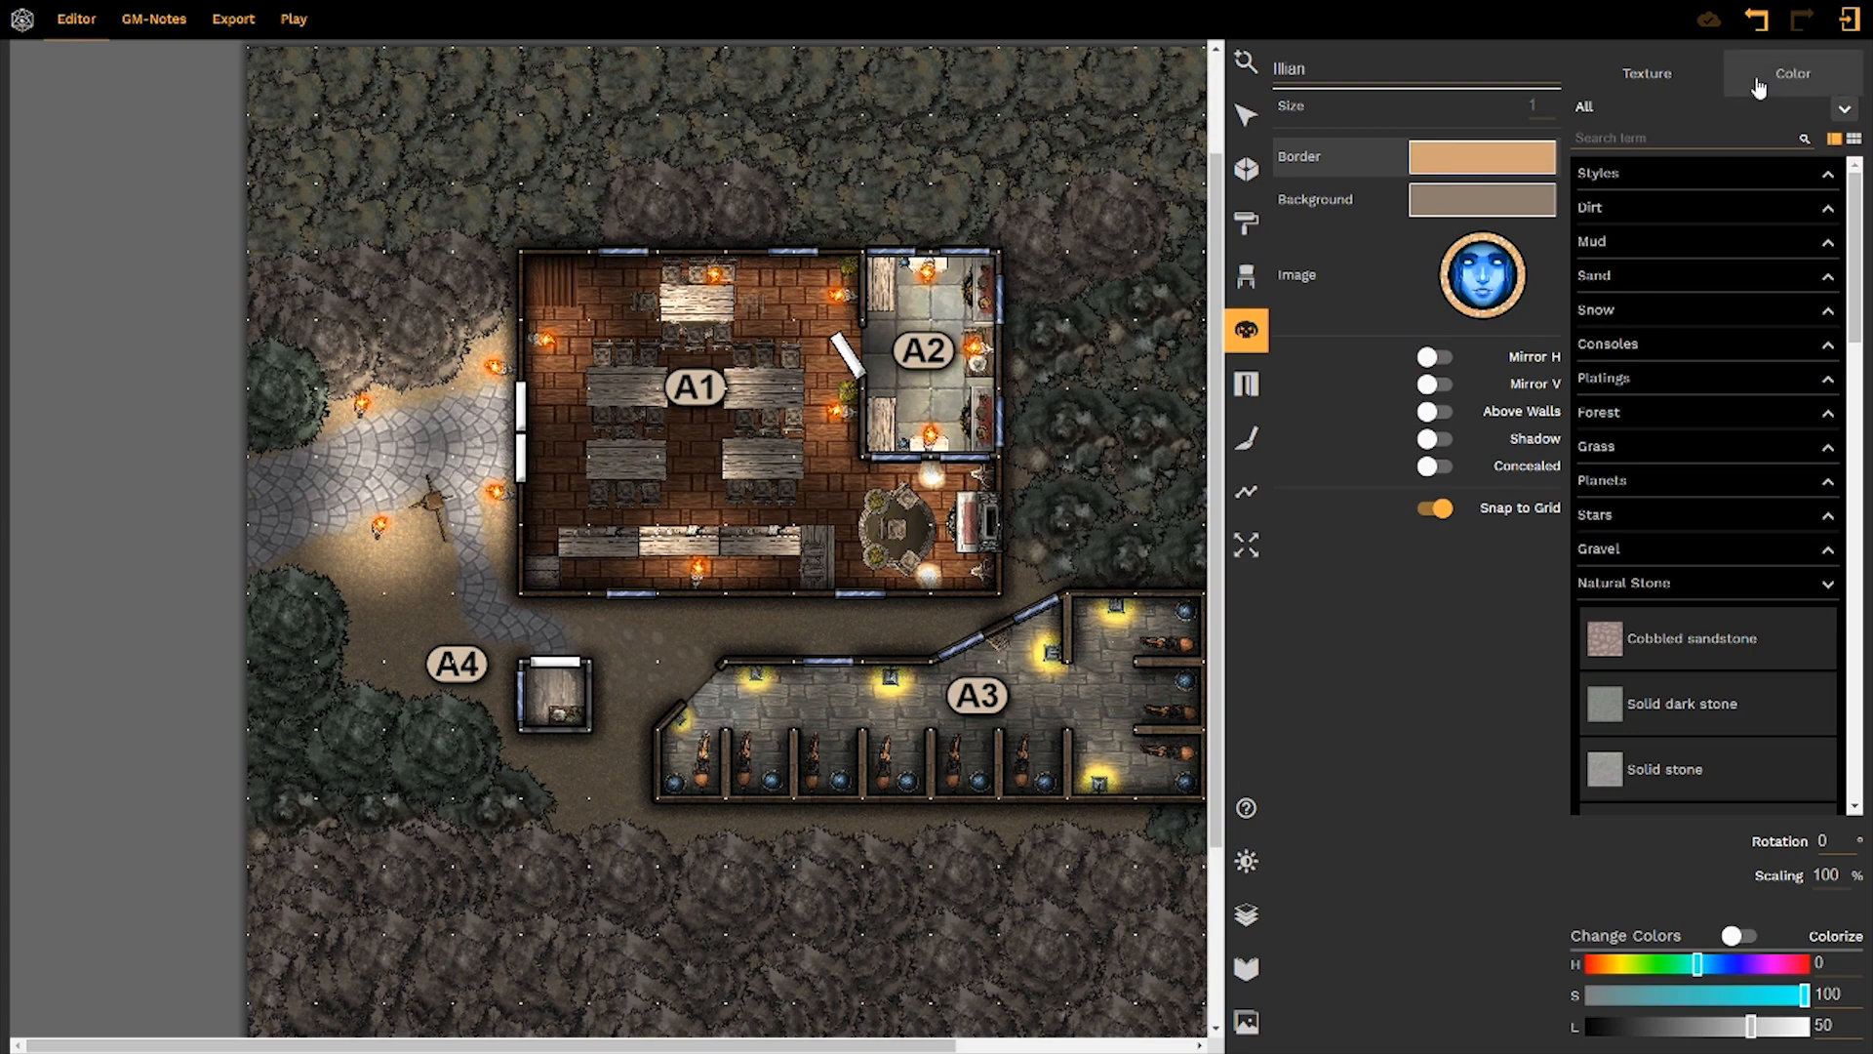
pyautogui.click(1596, 446)
pyautogui.click(1686, 376)
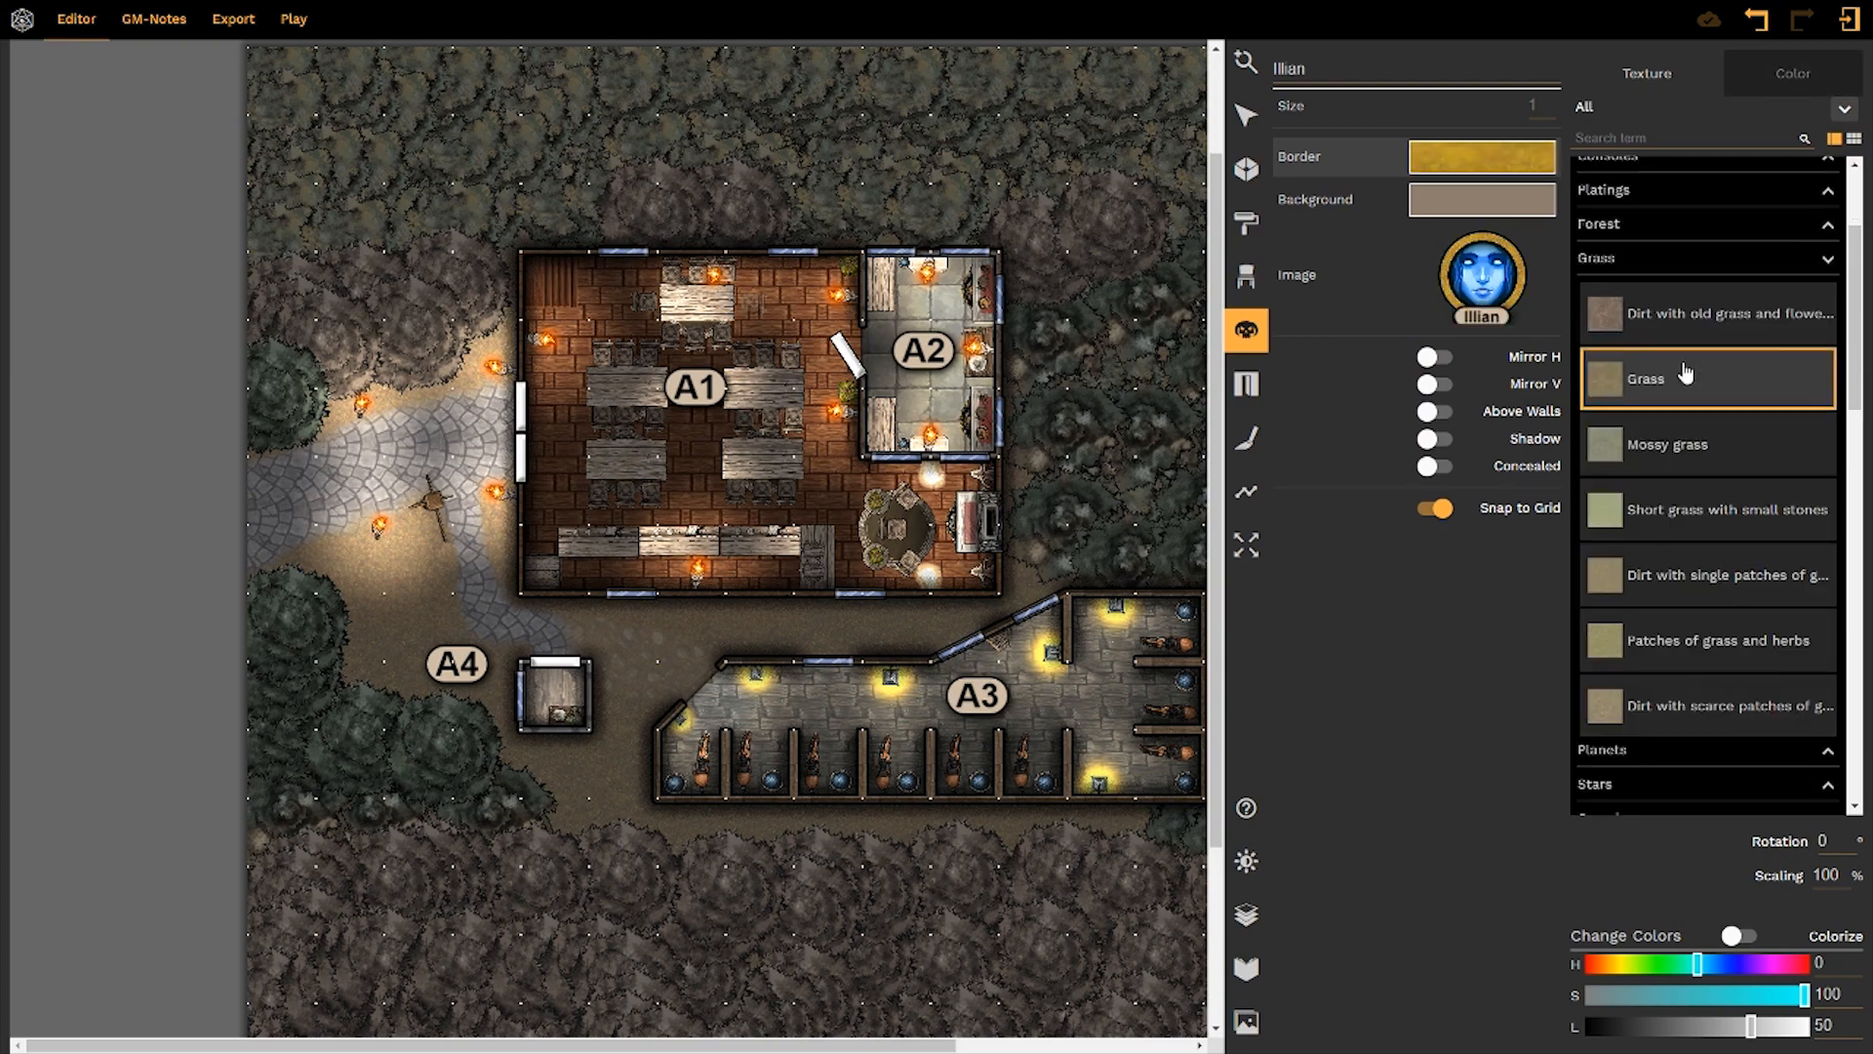
pyautogui.click(1648, 258)
pyautogui.click(1676, 416)
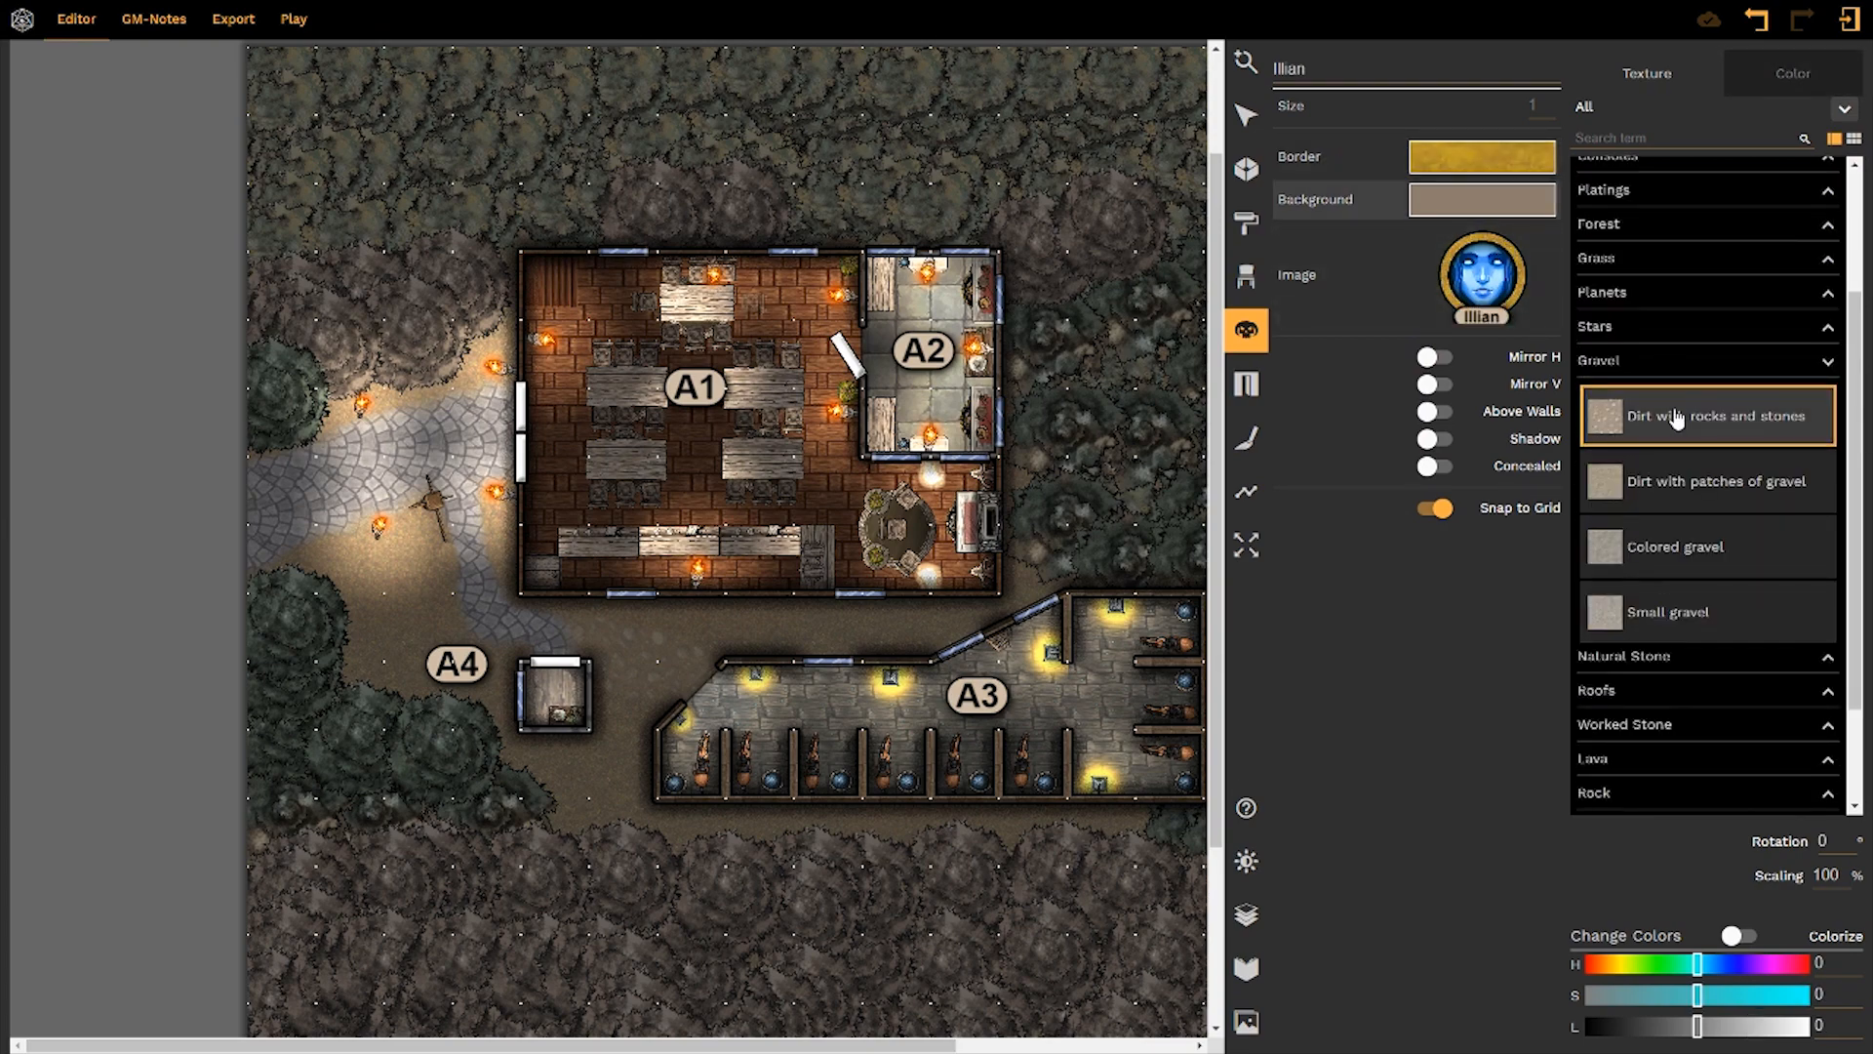
pyautogui.click(1361, 165)
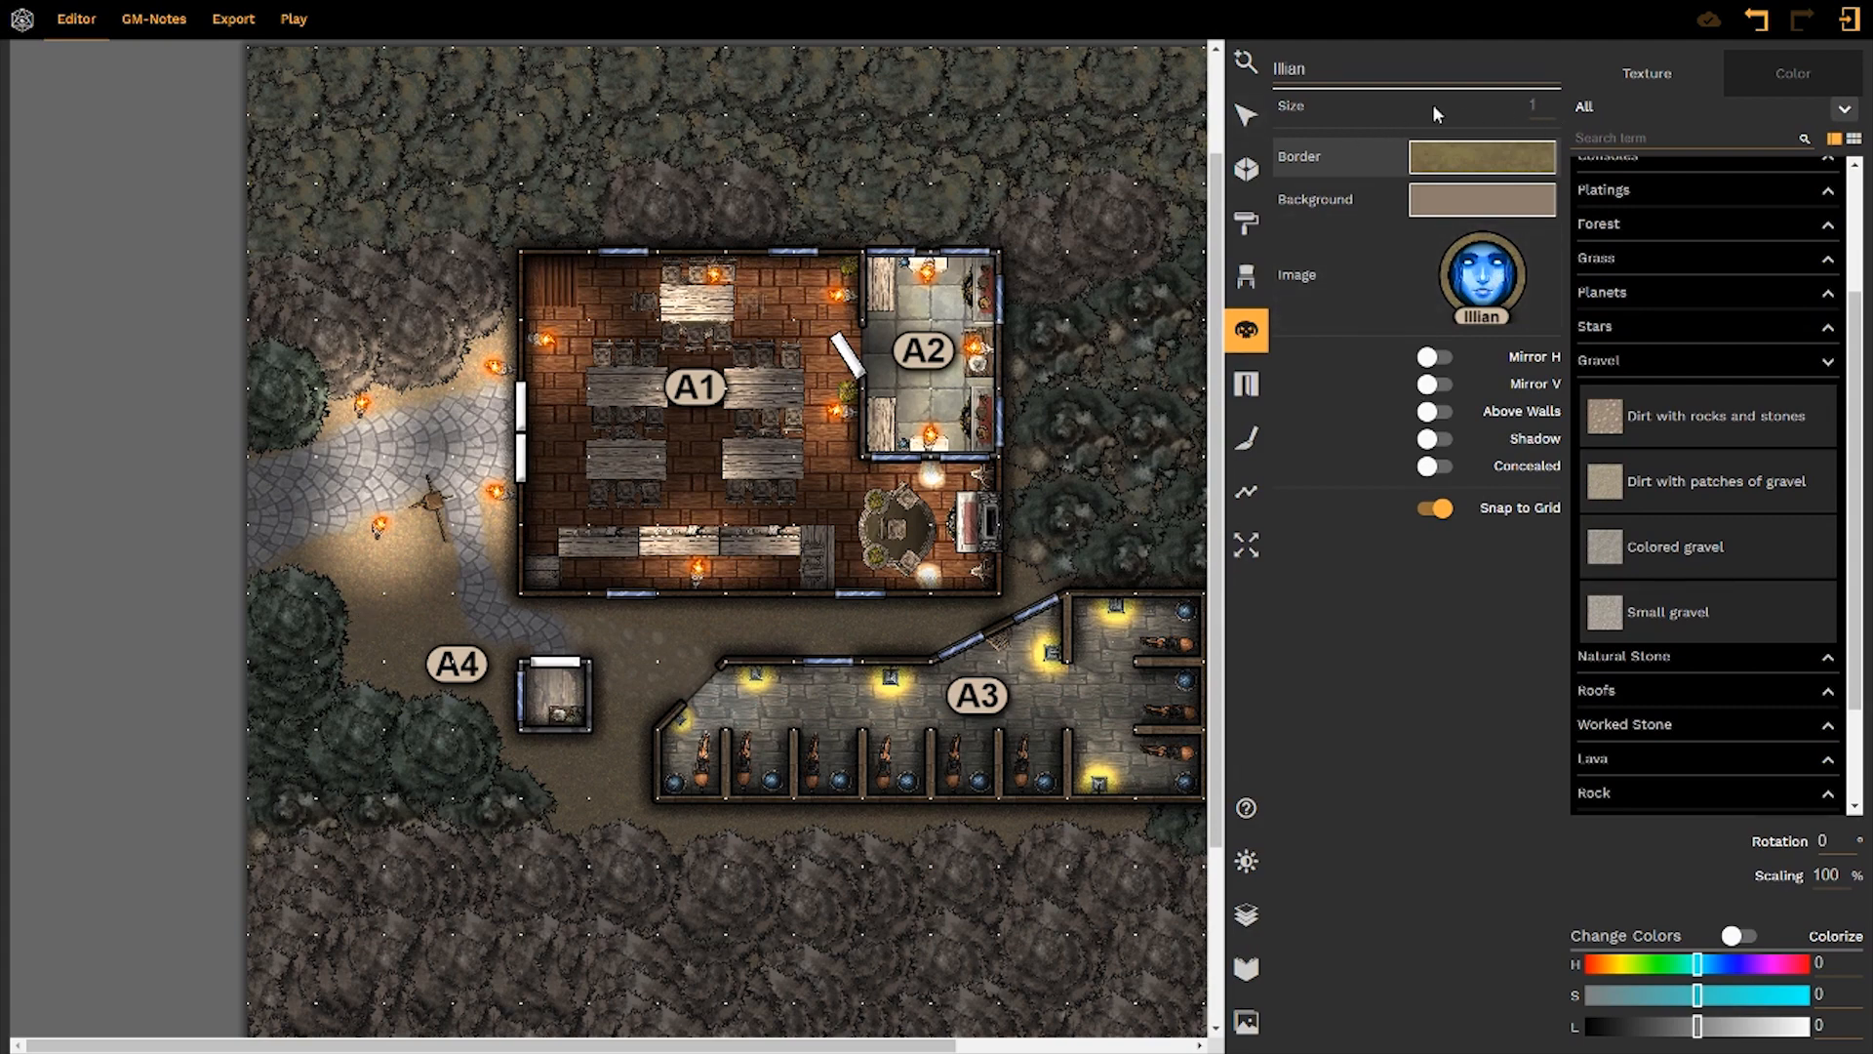
# Step: Set the token's size to 5 and rotate its portrait to 45 degrees
pyautogui.click(1386, 280)
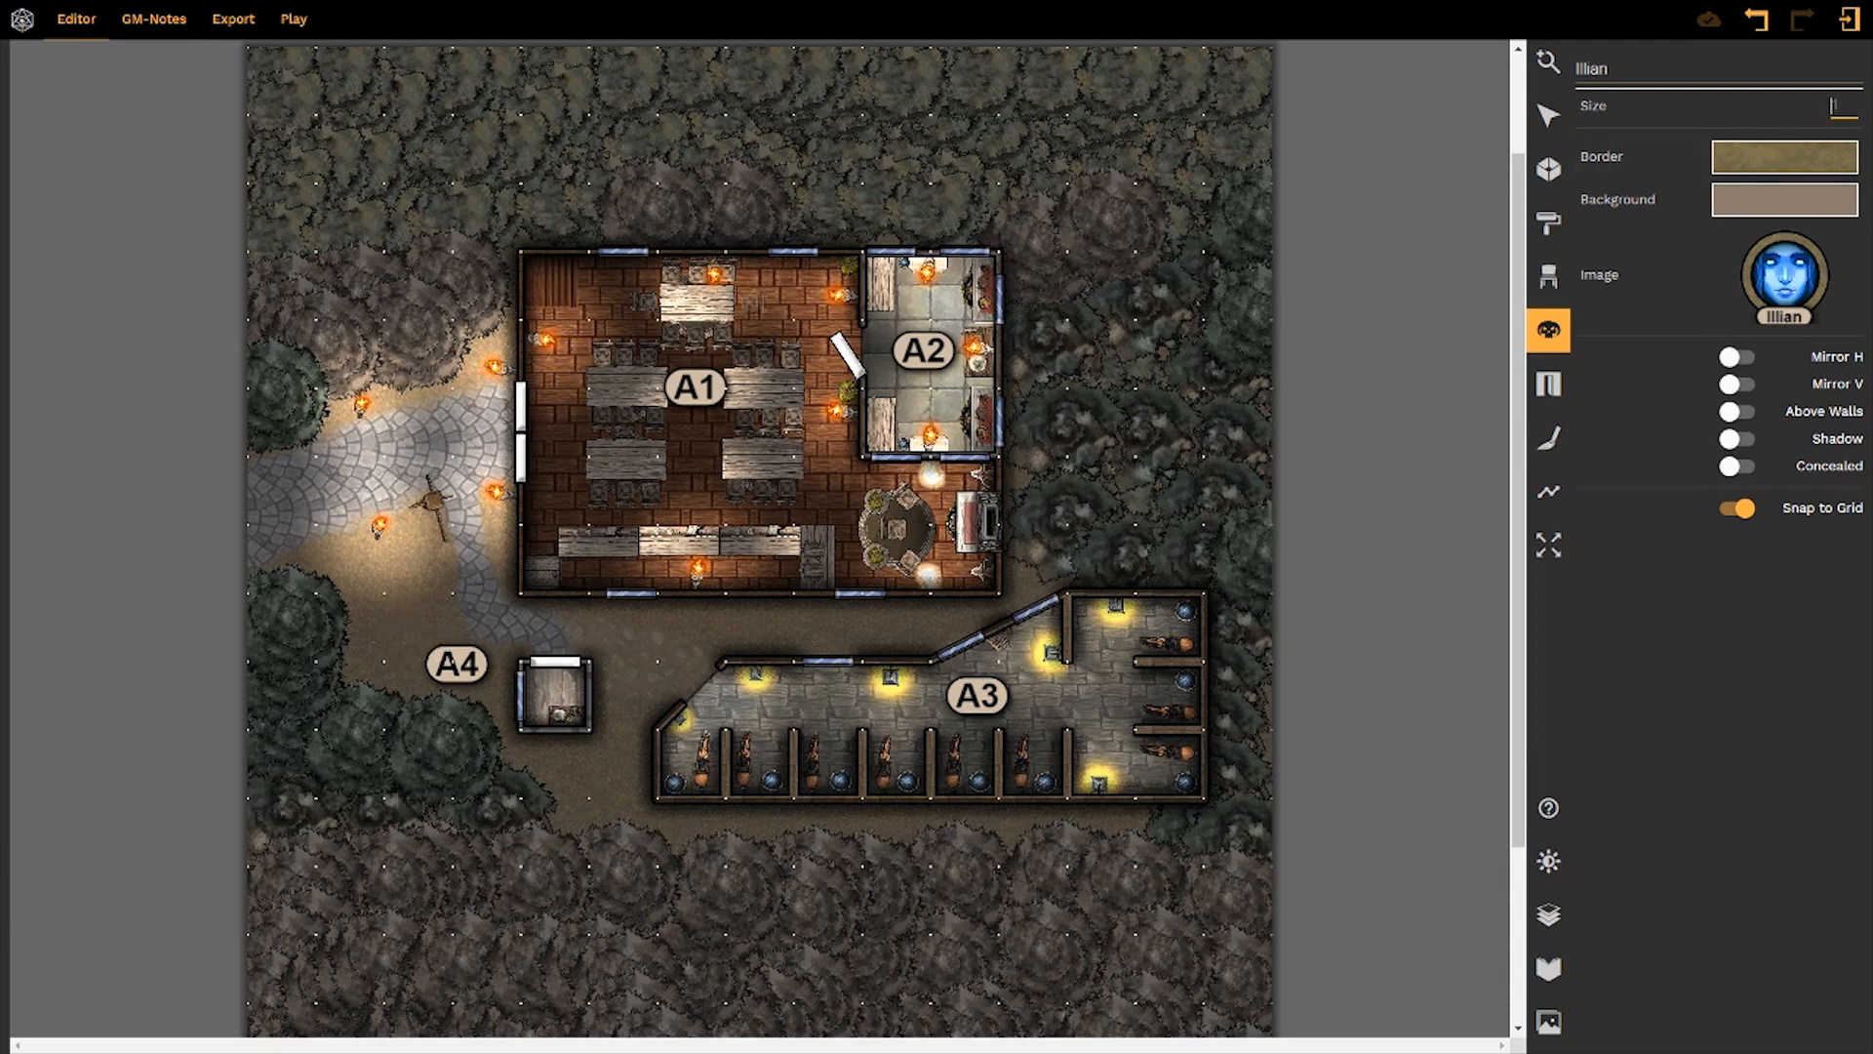
pyautogui.write('5')
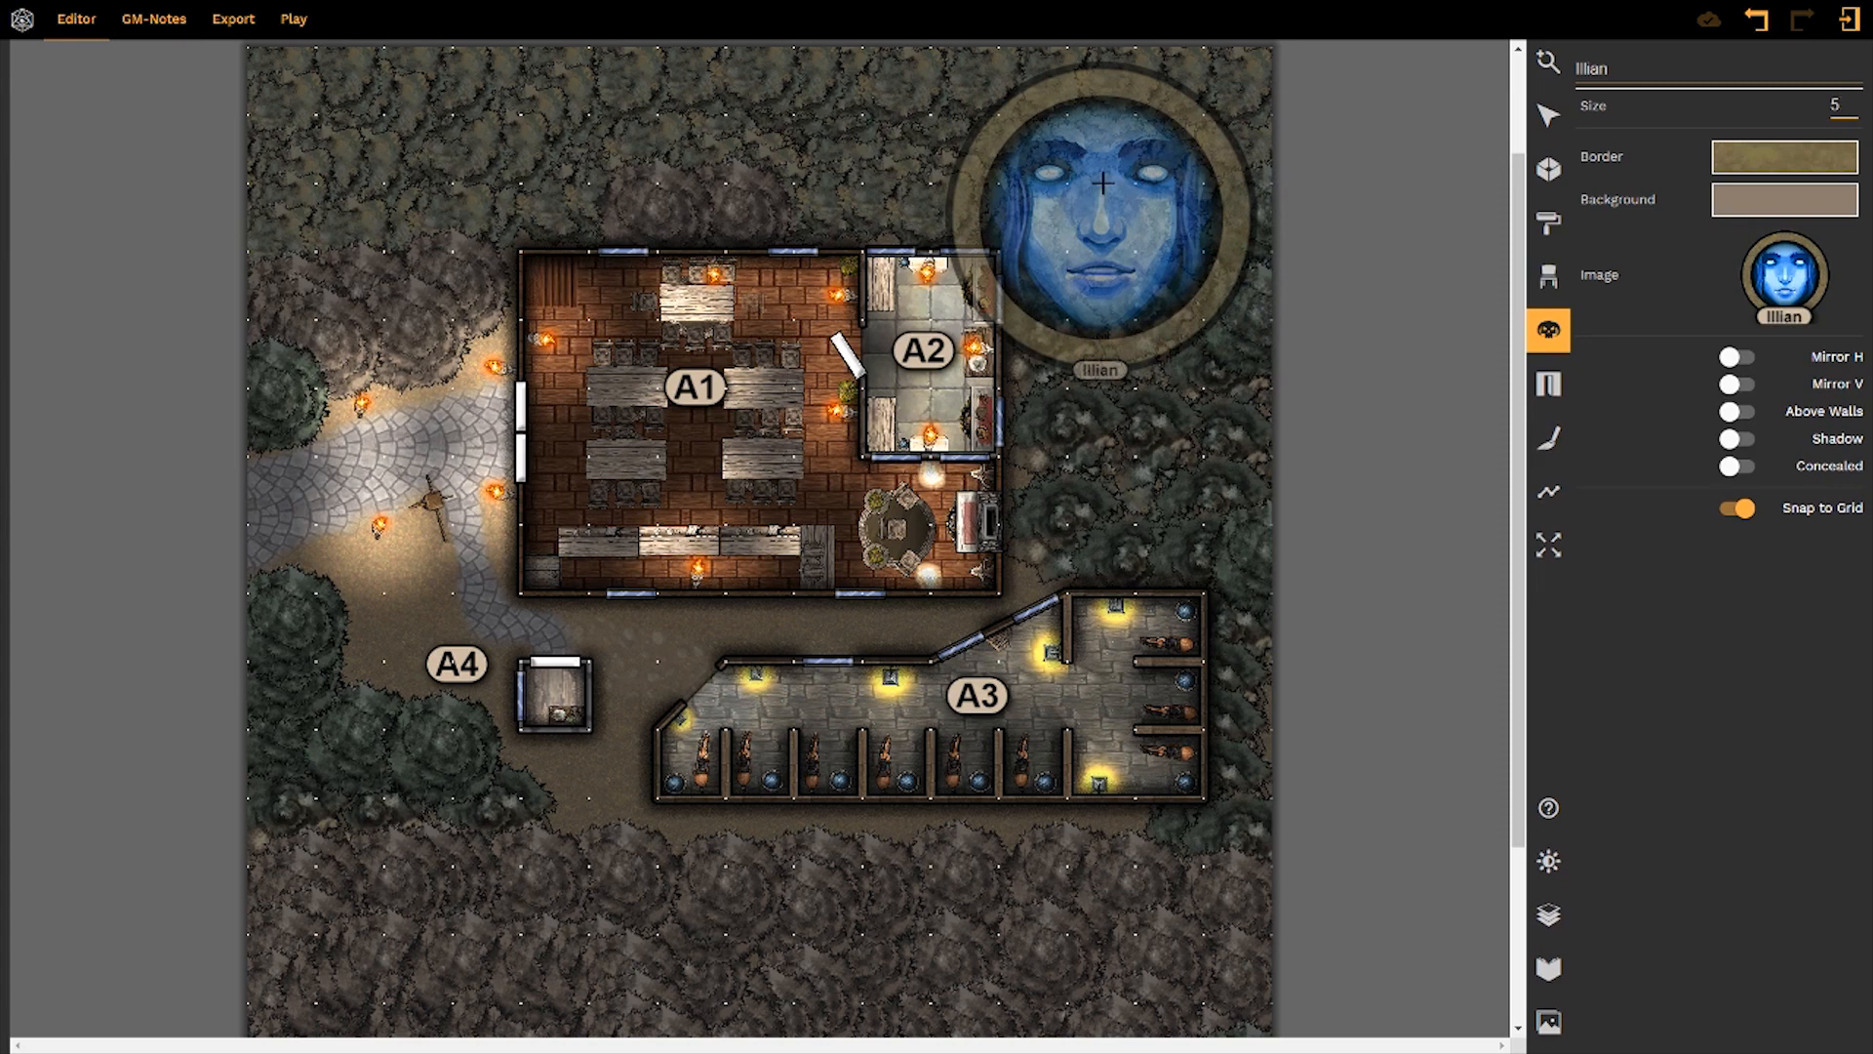
pyautogui.scroll(-2, 1103, 183)
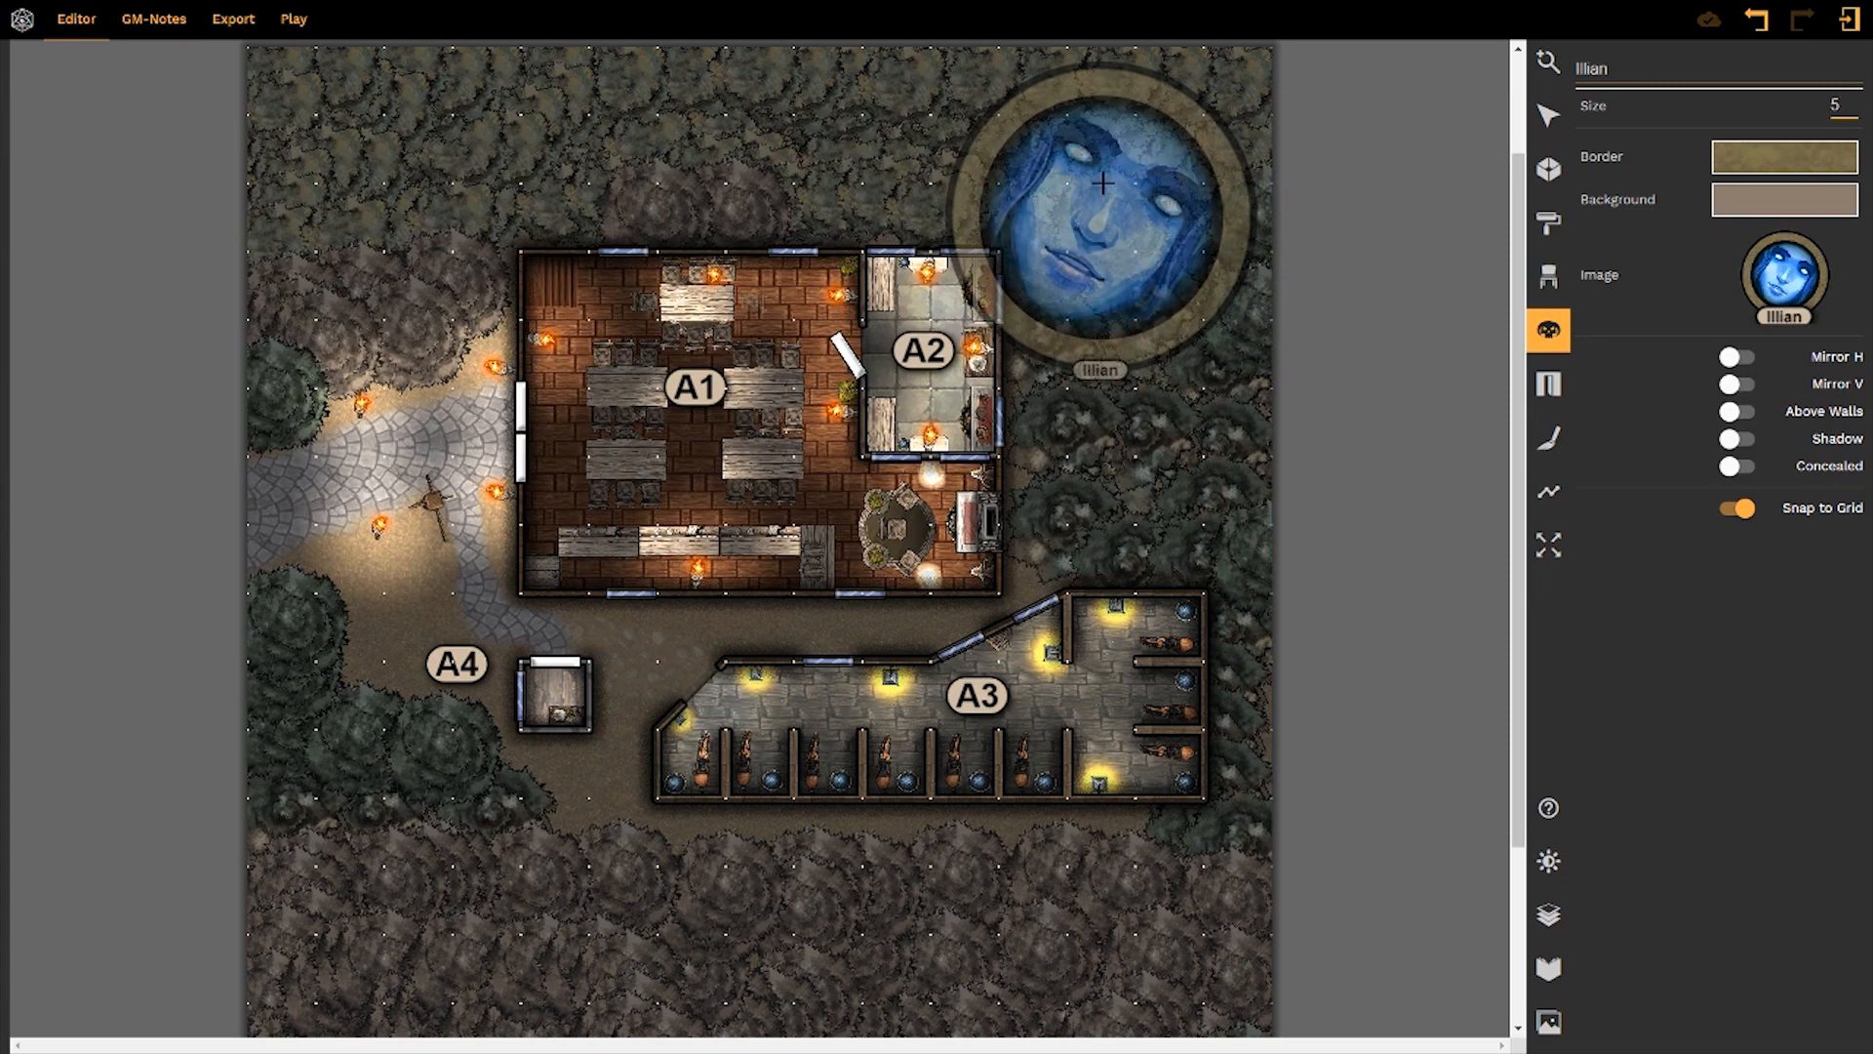
pyautogui.scroll(-3, 1103, 183)
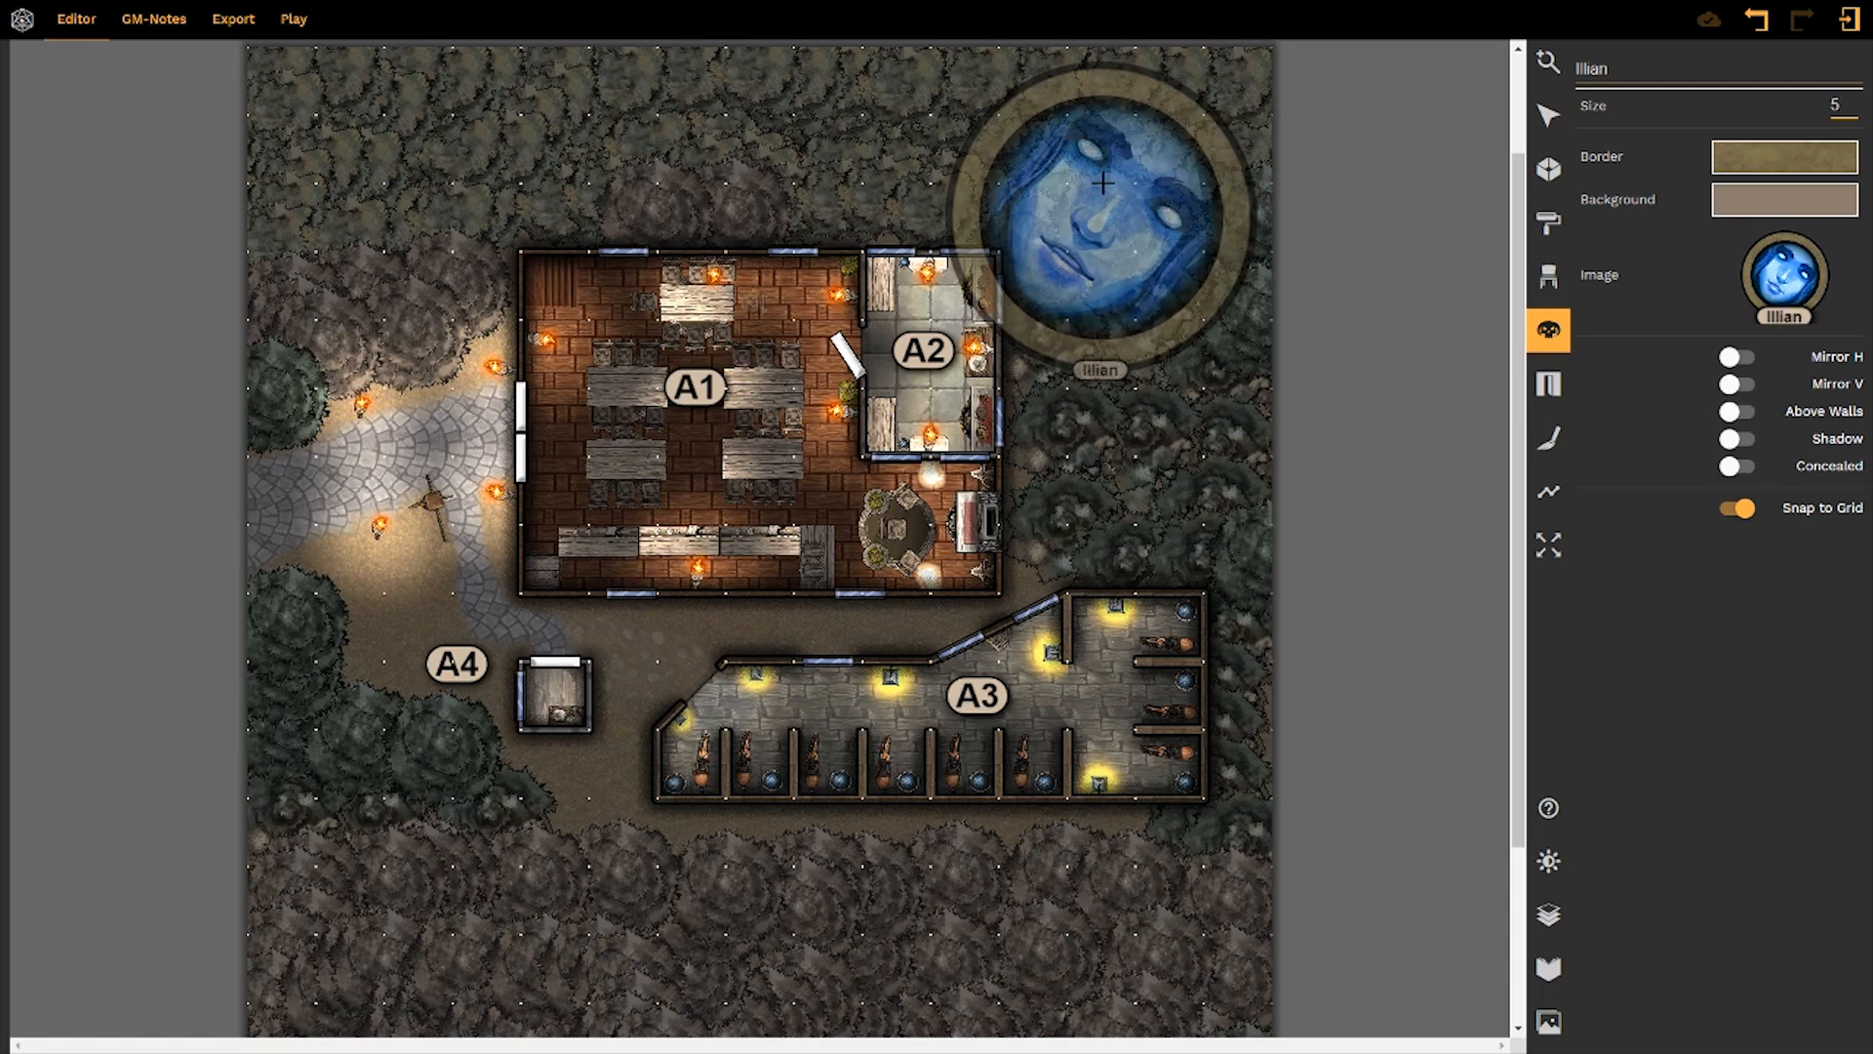
pyautogui.scroll(-1, 1103, 184)
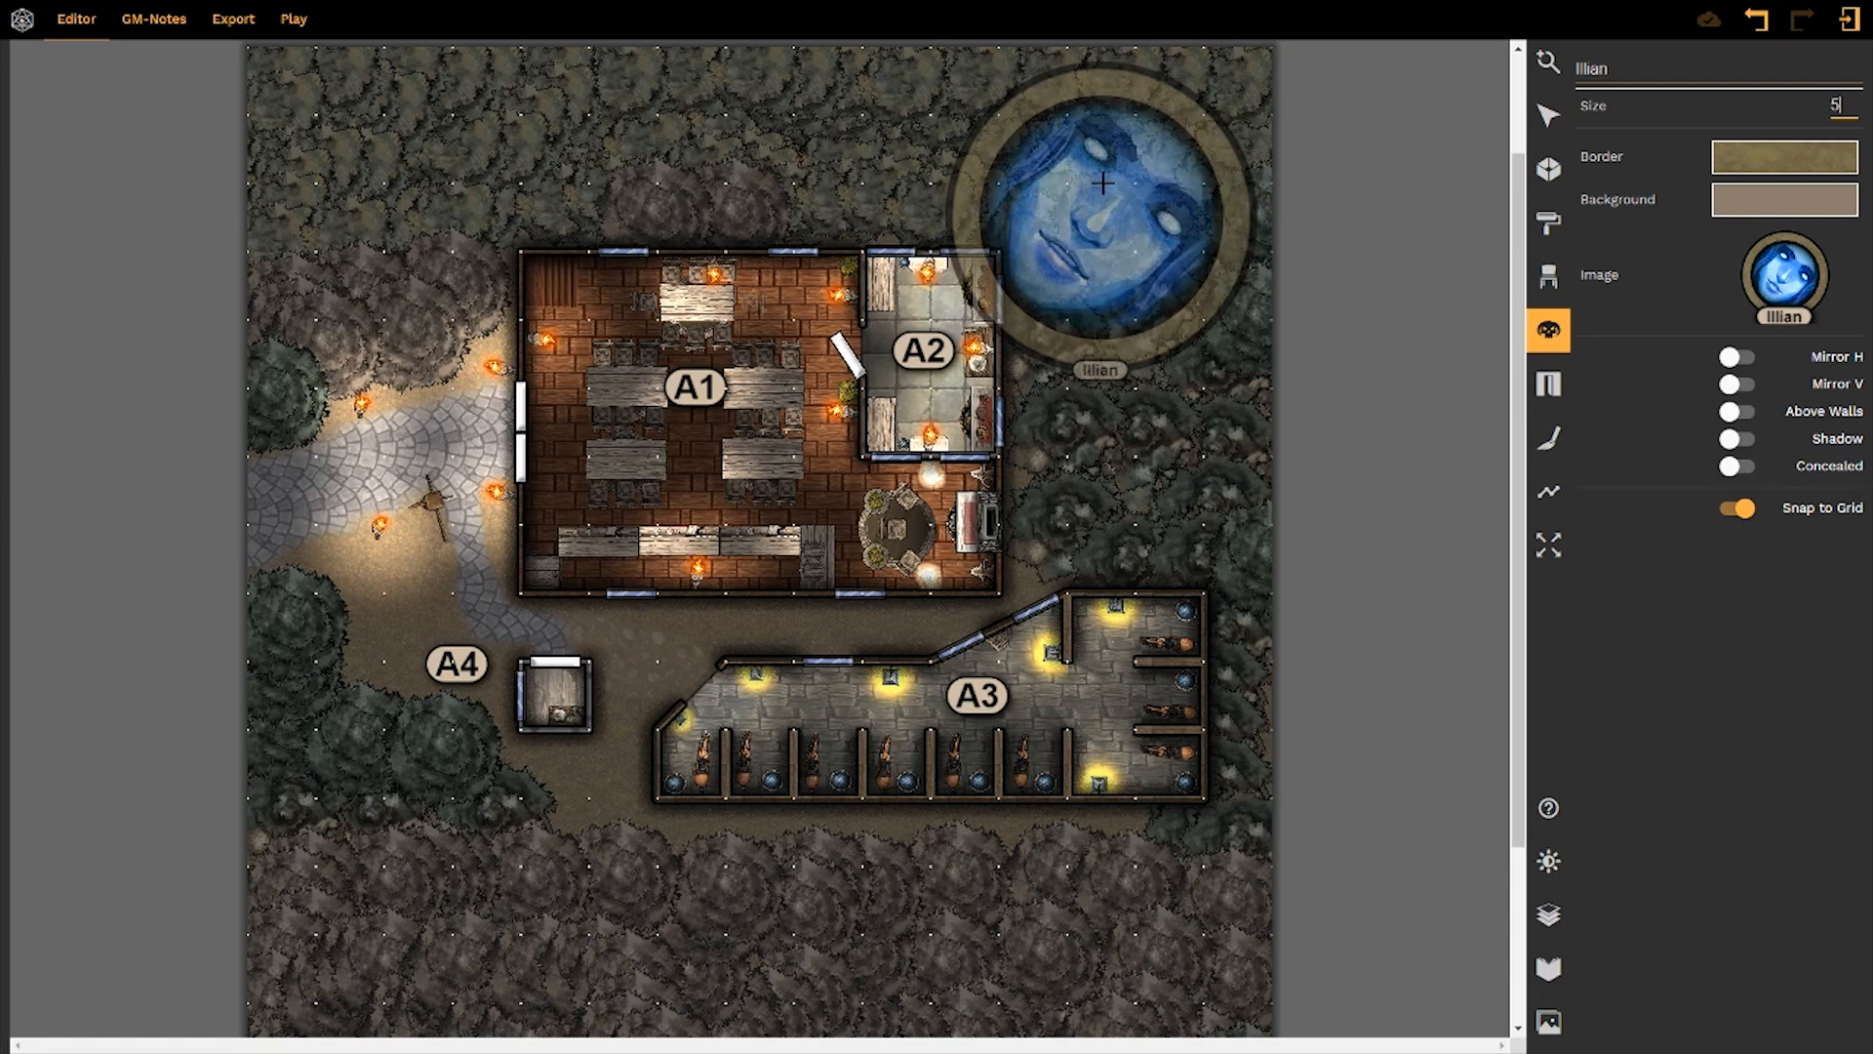
# Step: Try a token size of 2, and finish with the size set to 1
pyautogui.press('BackSpace')
pyautogui.write('1')
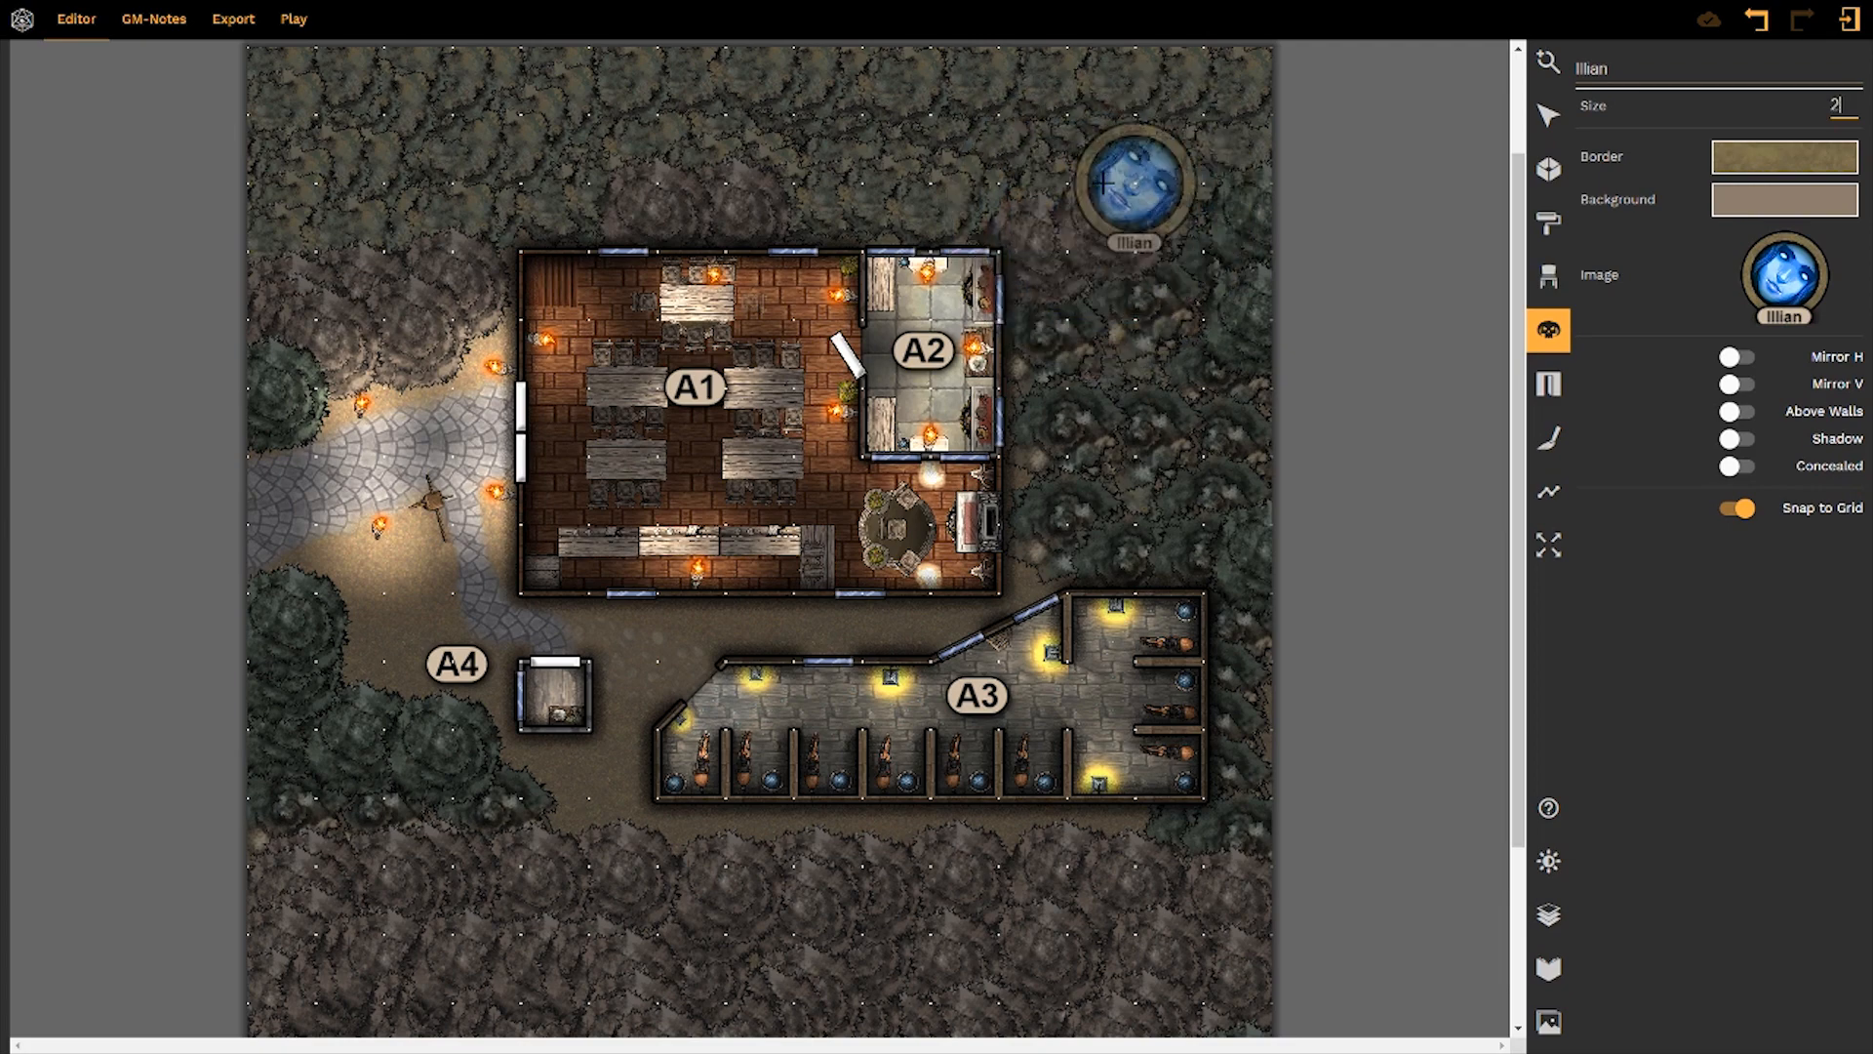
pyautogui.press('BackSpace')
pyautogui.write('2')
pyautogui.press('BackSpace')
pyautogui.write('2')
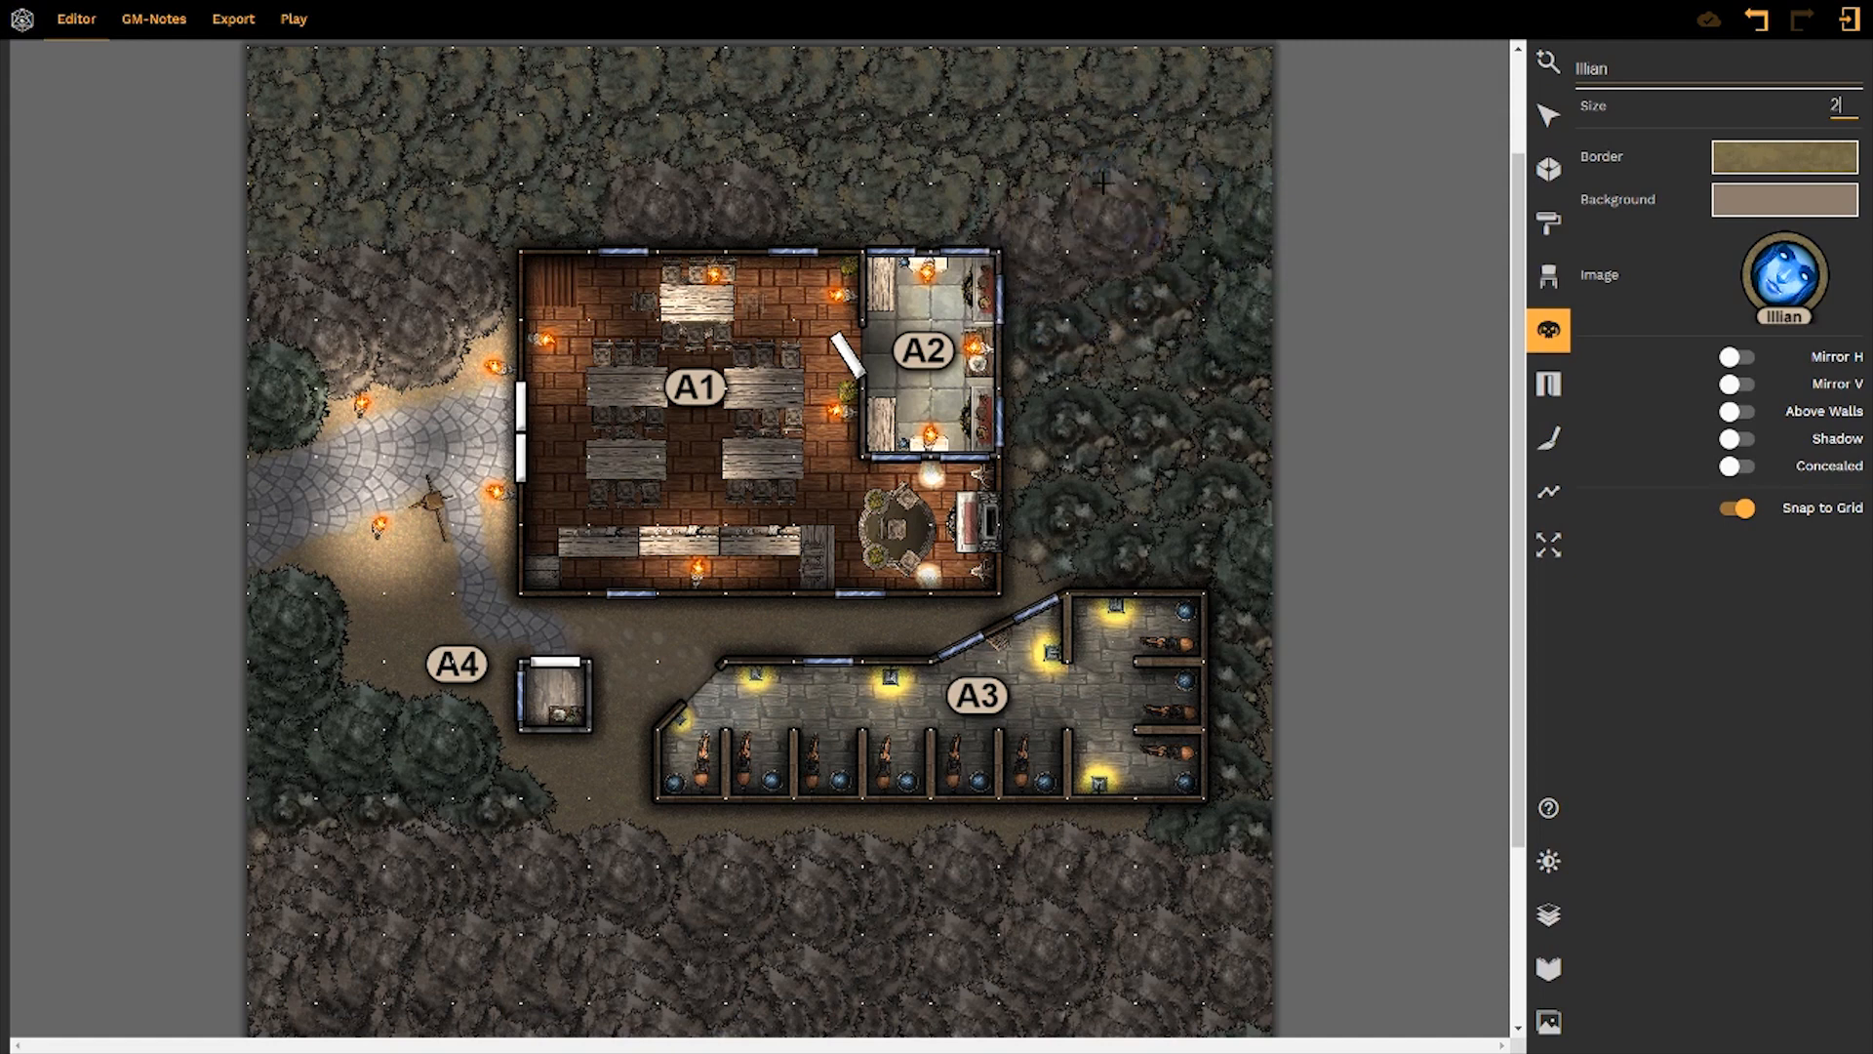
pyautogui.press('BackSpace')
pyautogui.write('1')
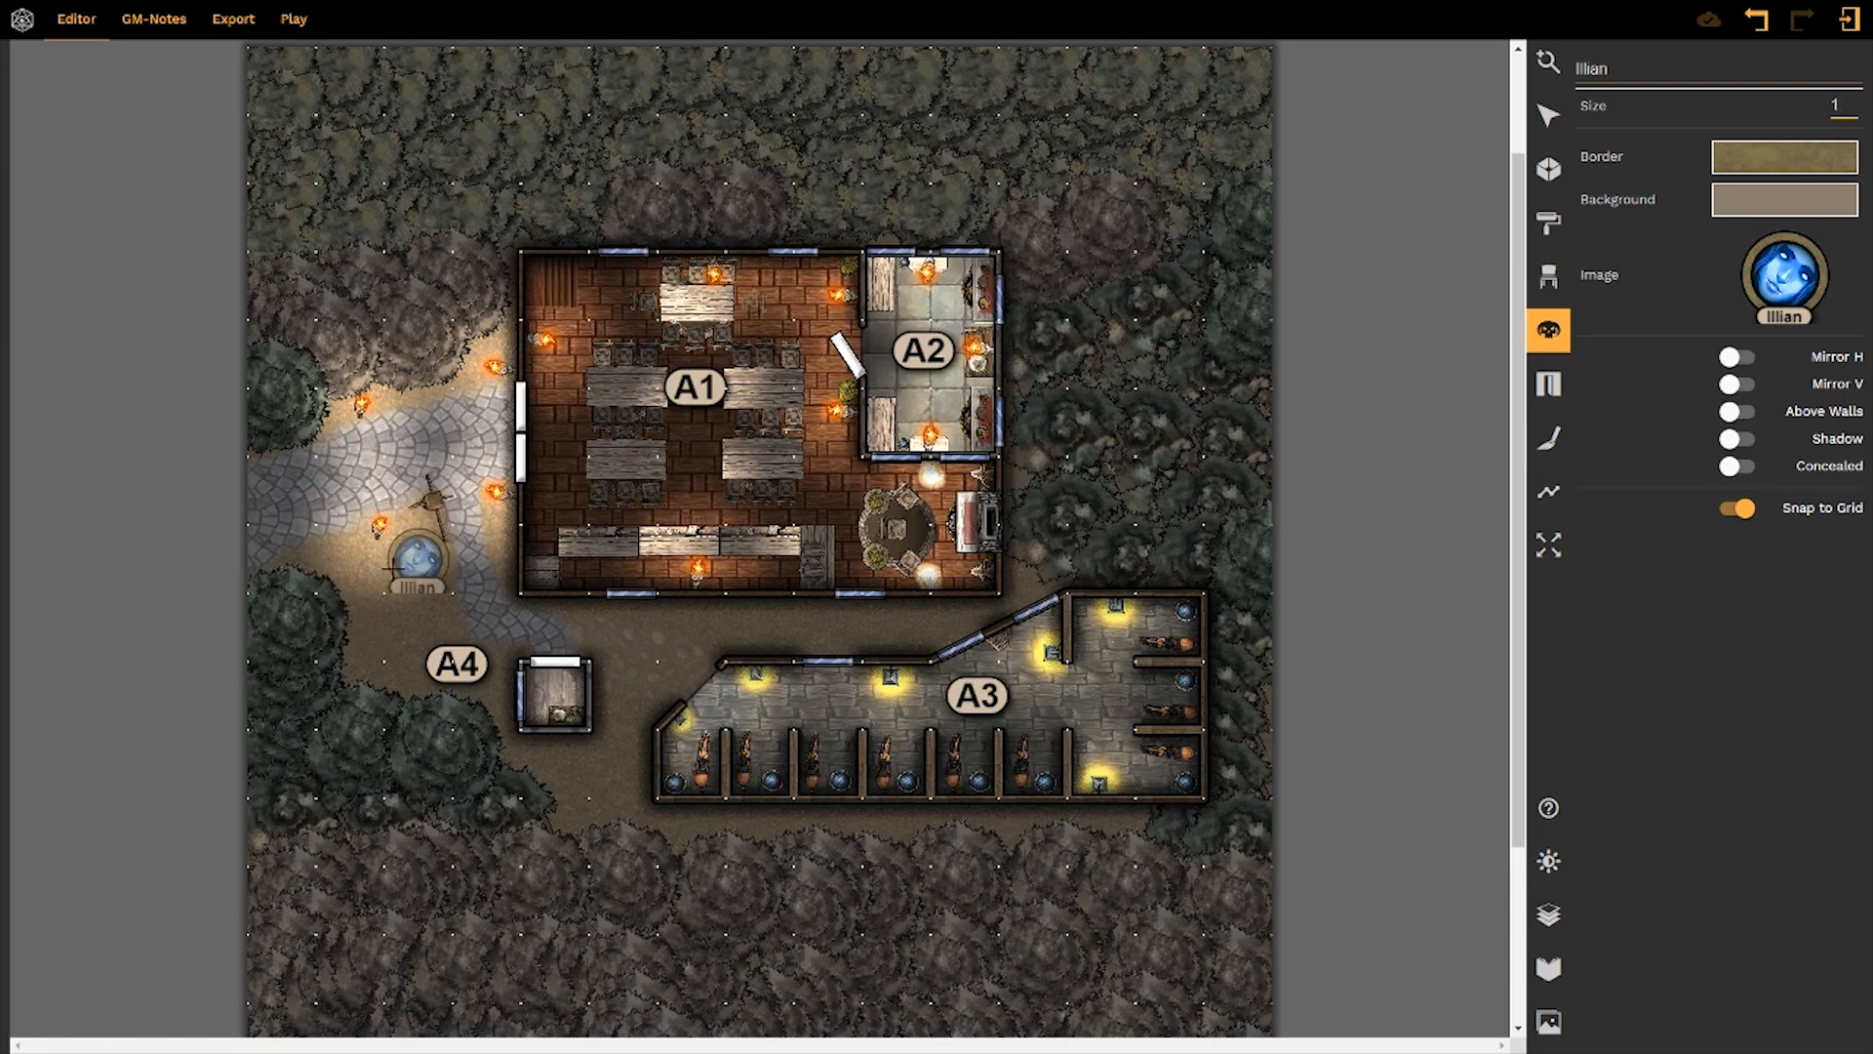
# Step: Enable Concealed and place the Illian token outside building A1, on the ground just northwest of hut A4
pyautogui.click(1734, 467)
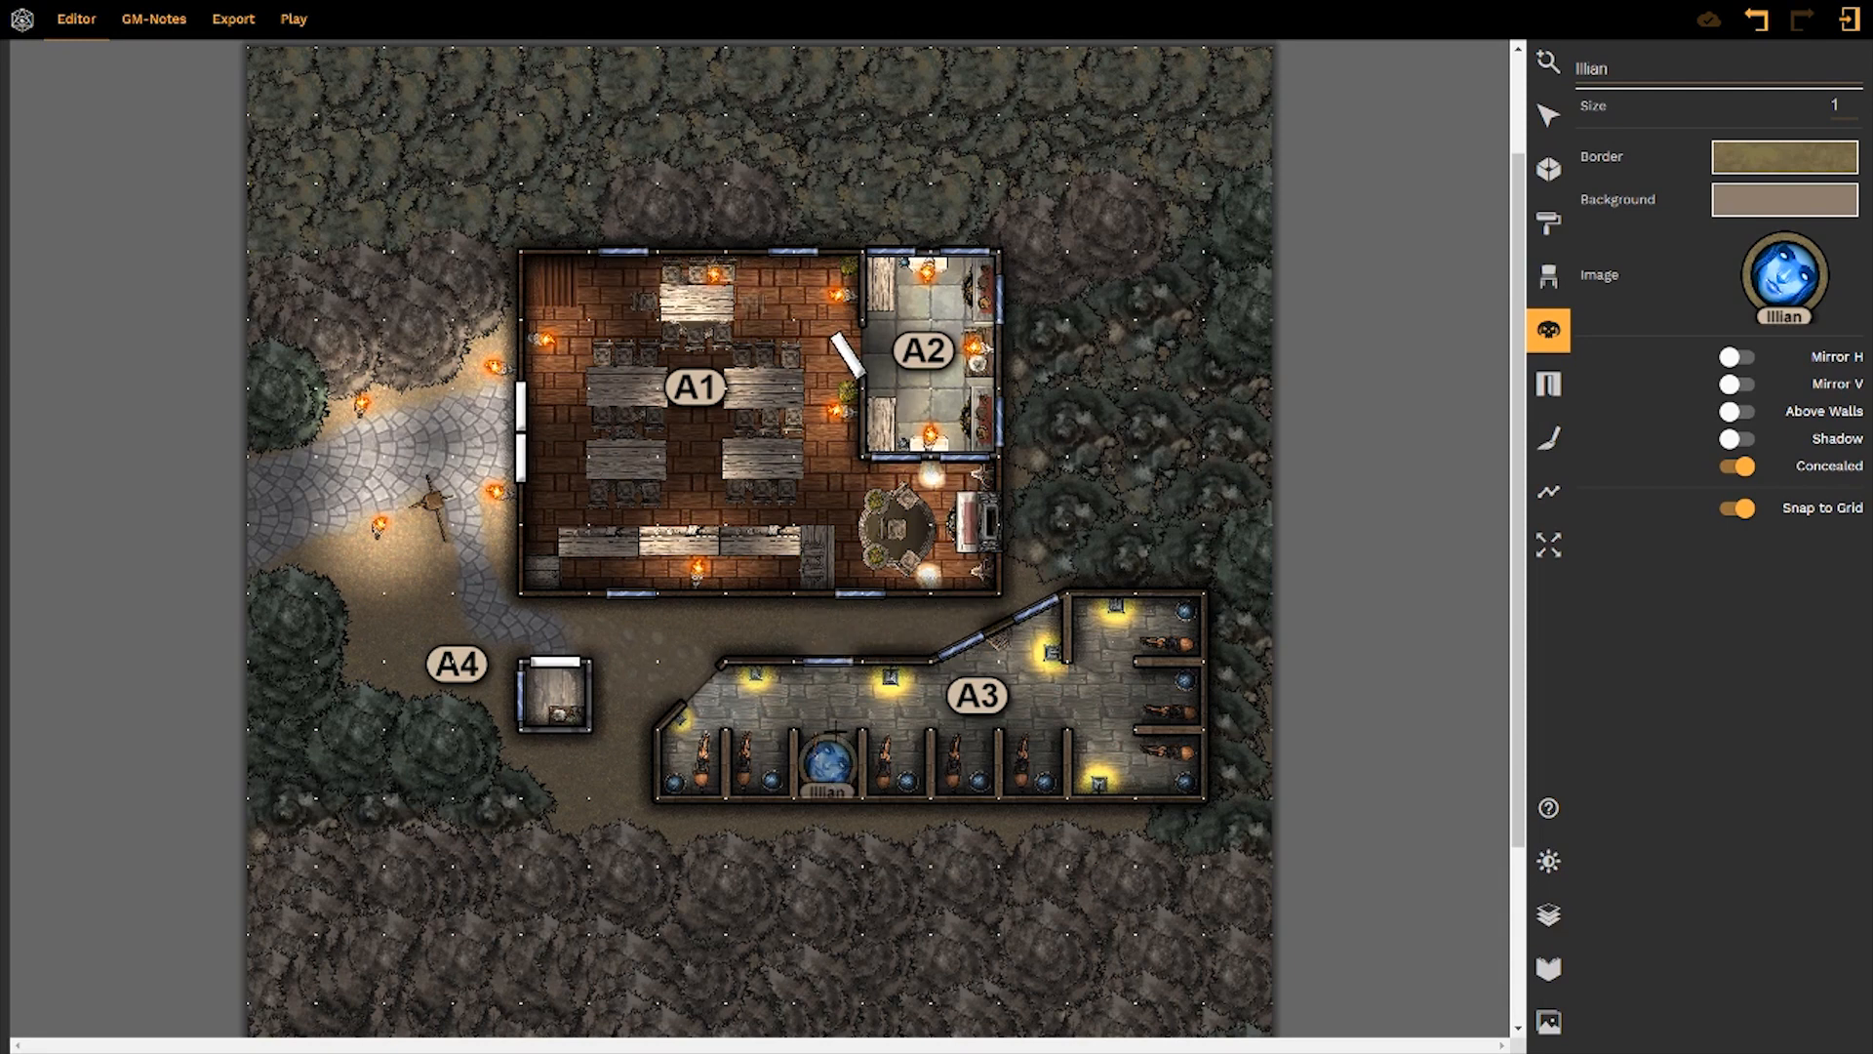
pyautogui.click(423, 574)
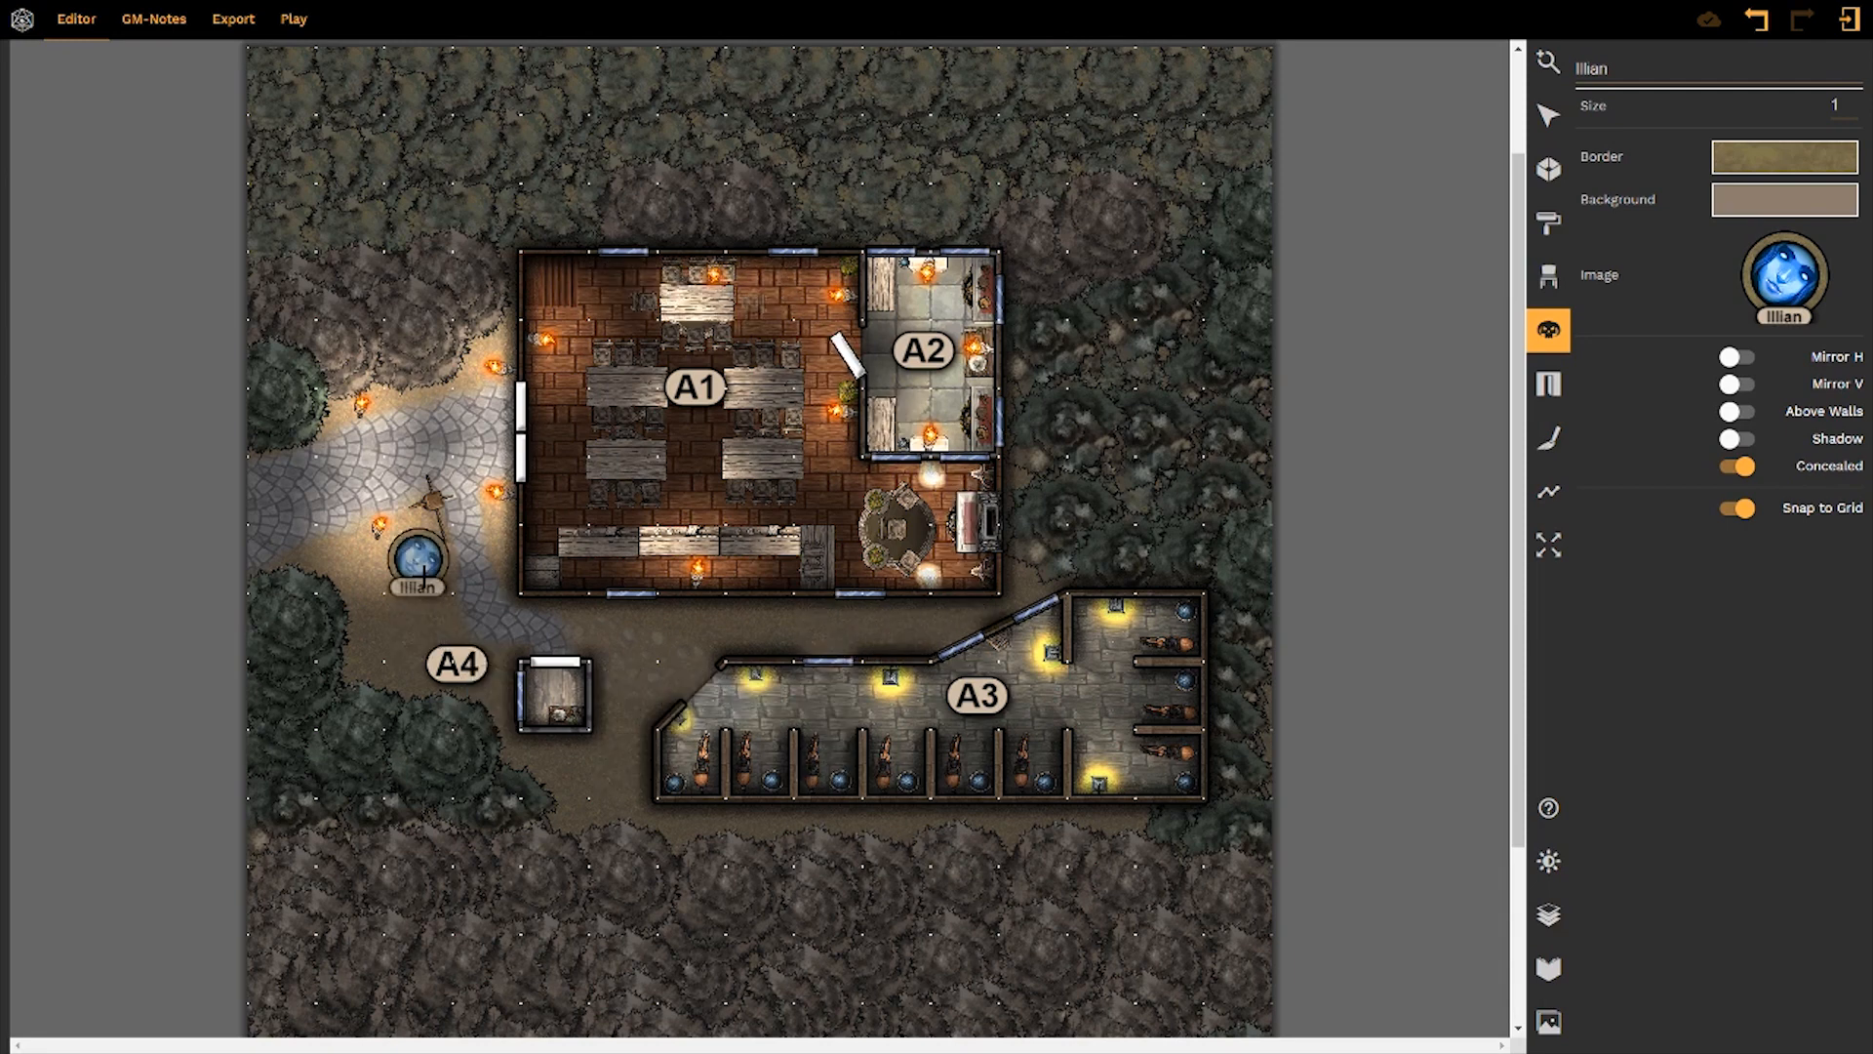
pyautogui.click(1548, 119)
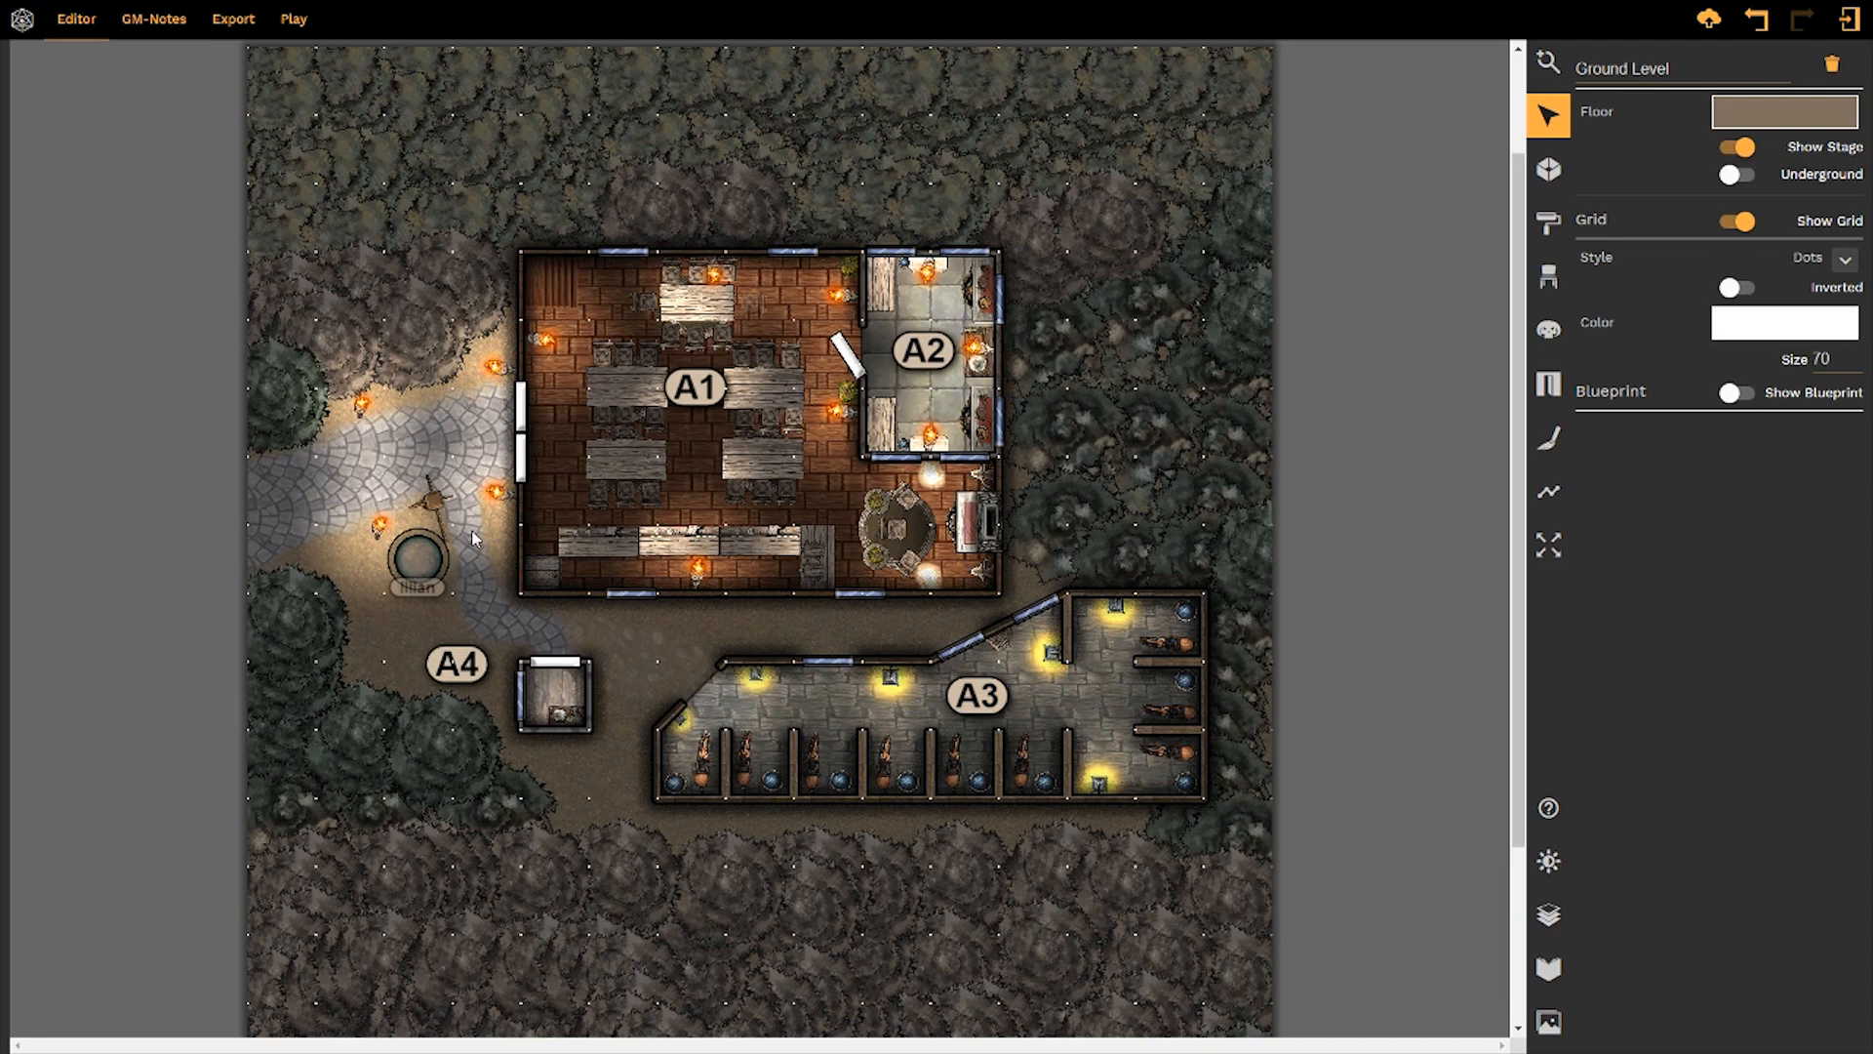
# Step: Try the token's Snap to Grid setting and turn off Concealed
pyautogui.click(1548, 330)
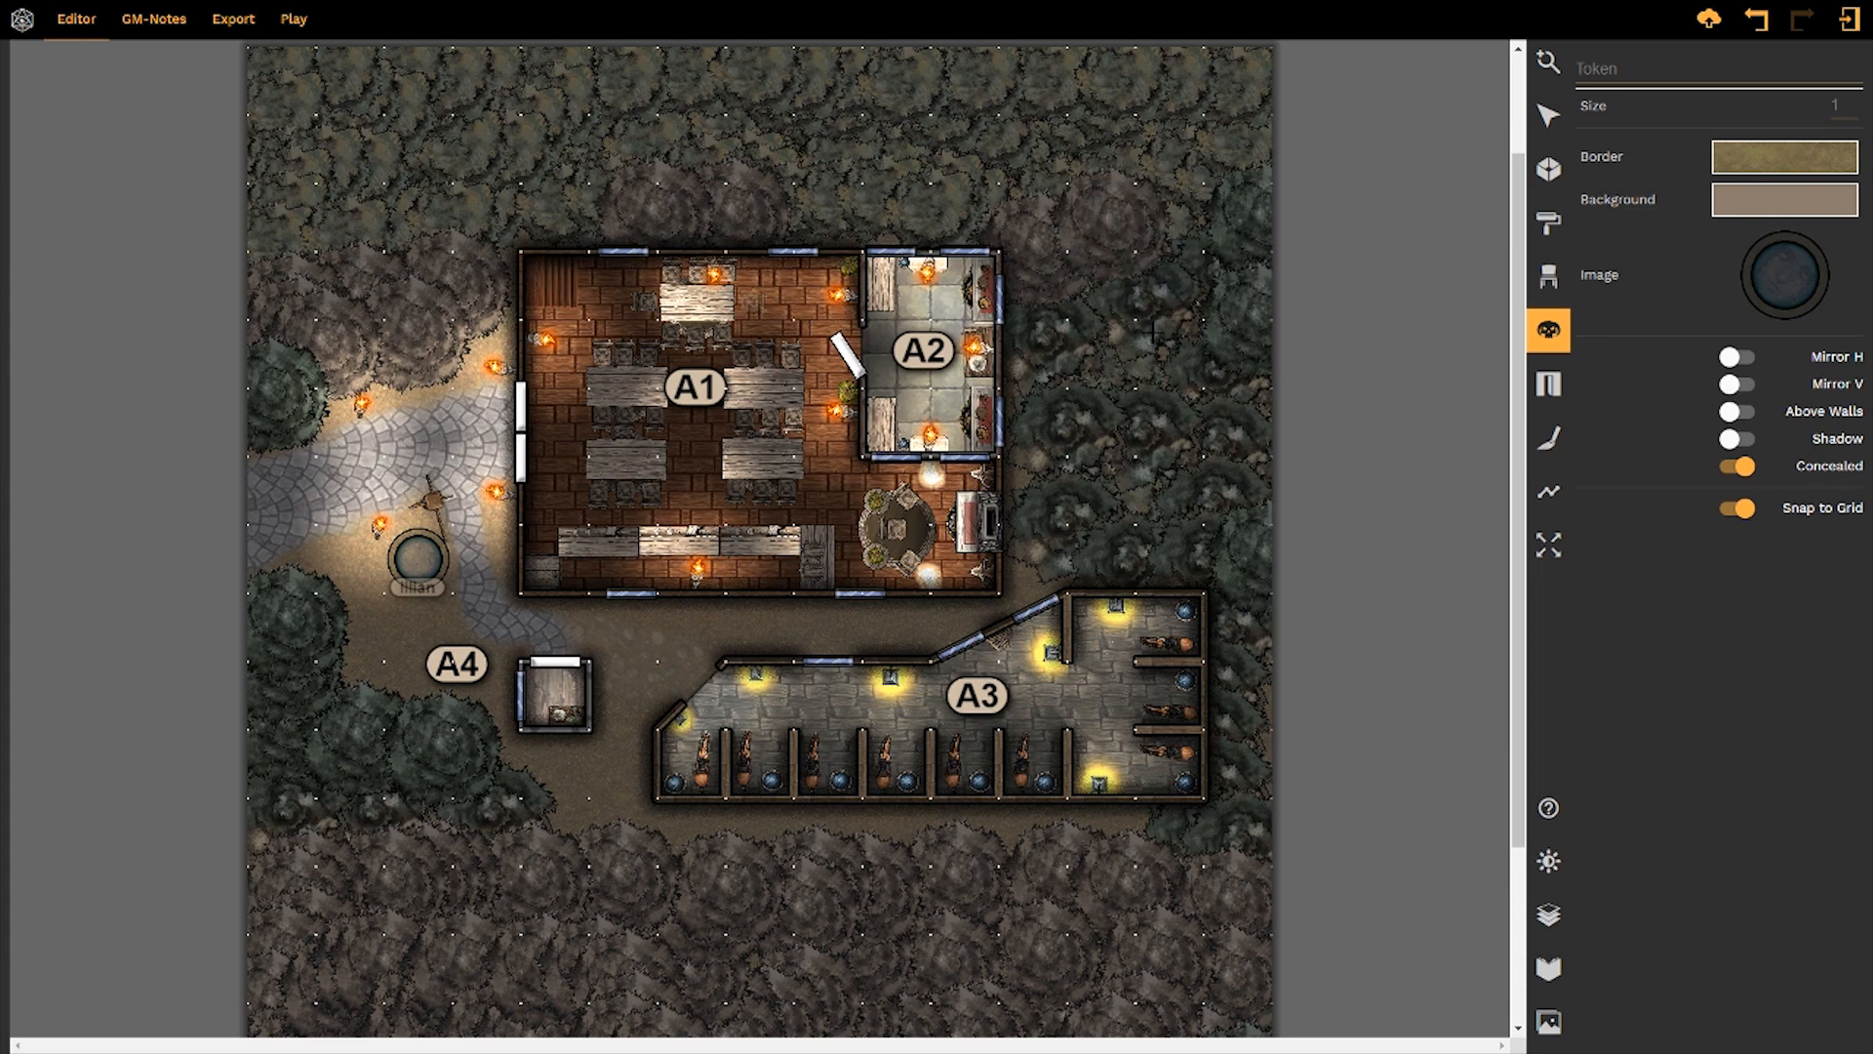
pyautogui.click(1738, 508)
pyautogui.click(1736, 466)
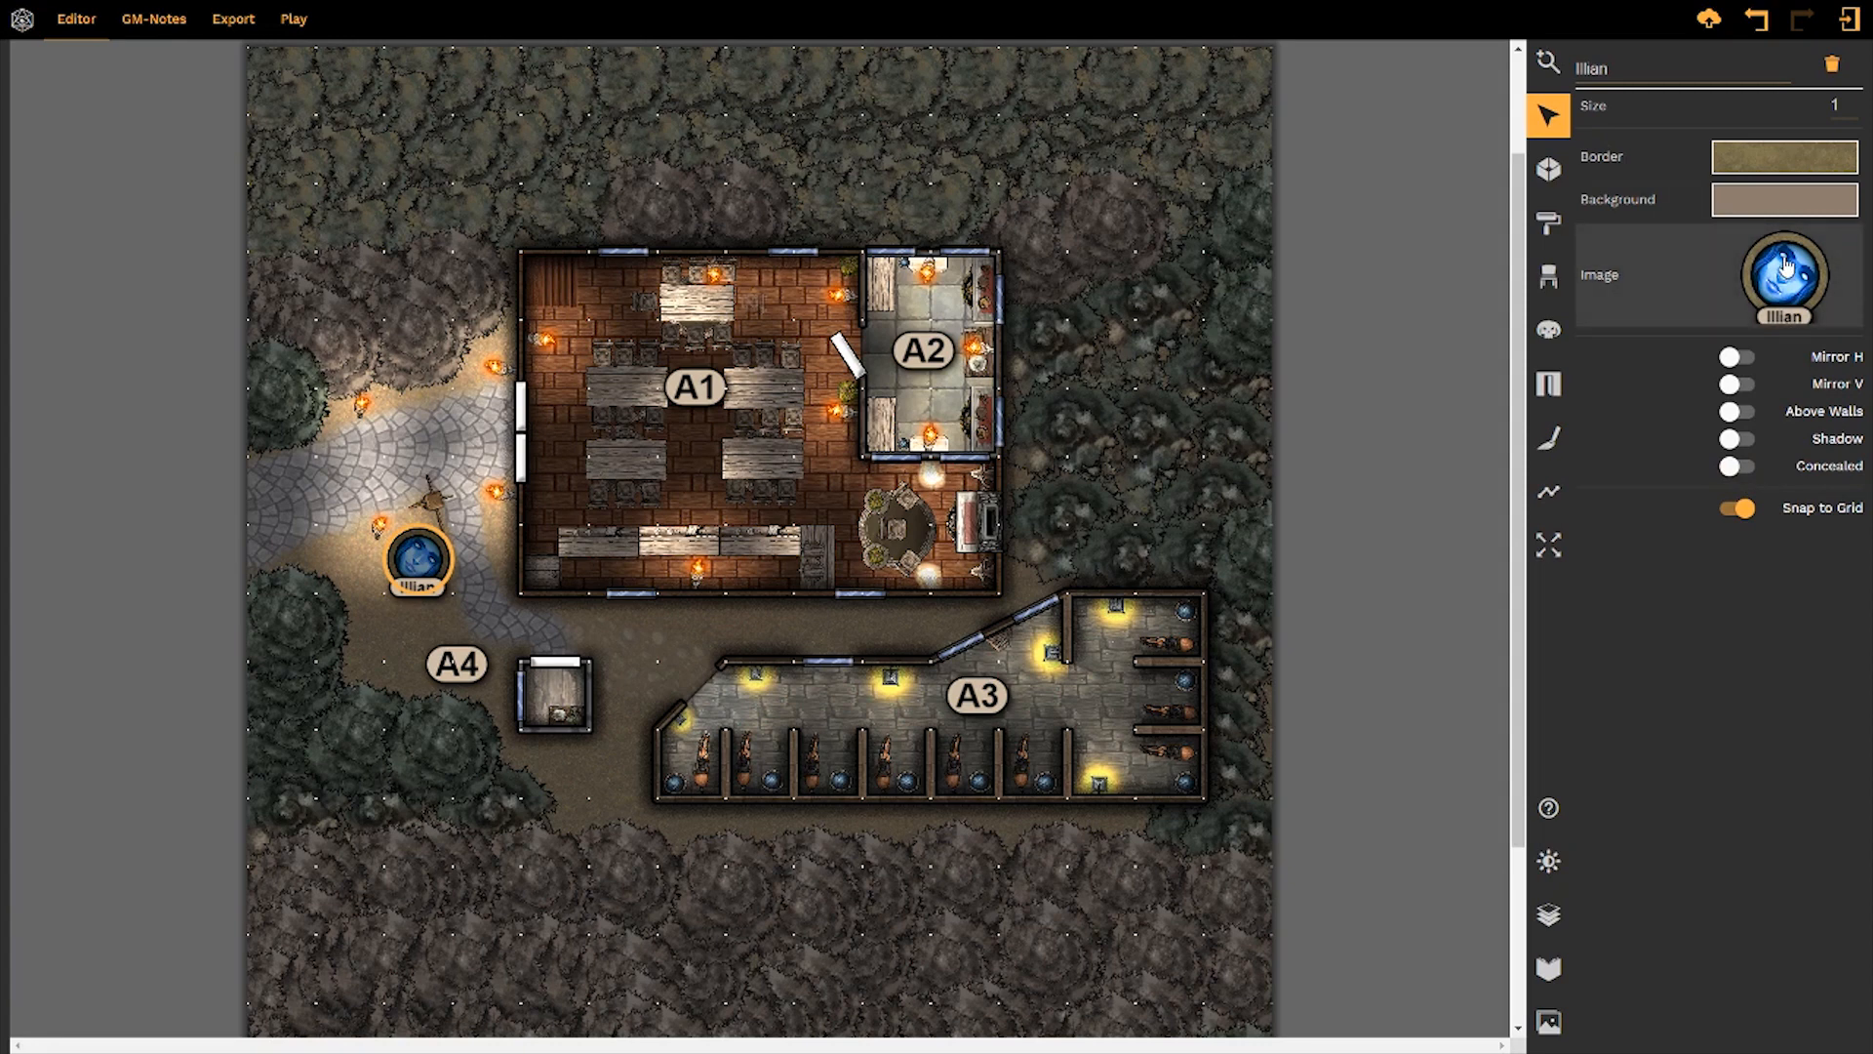
# Step: Open the Asset Library from the Illian token's image selection and set its token theme filter to All
pyautogui.click(1707, 288)
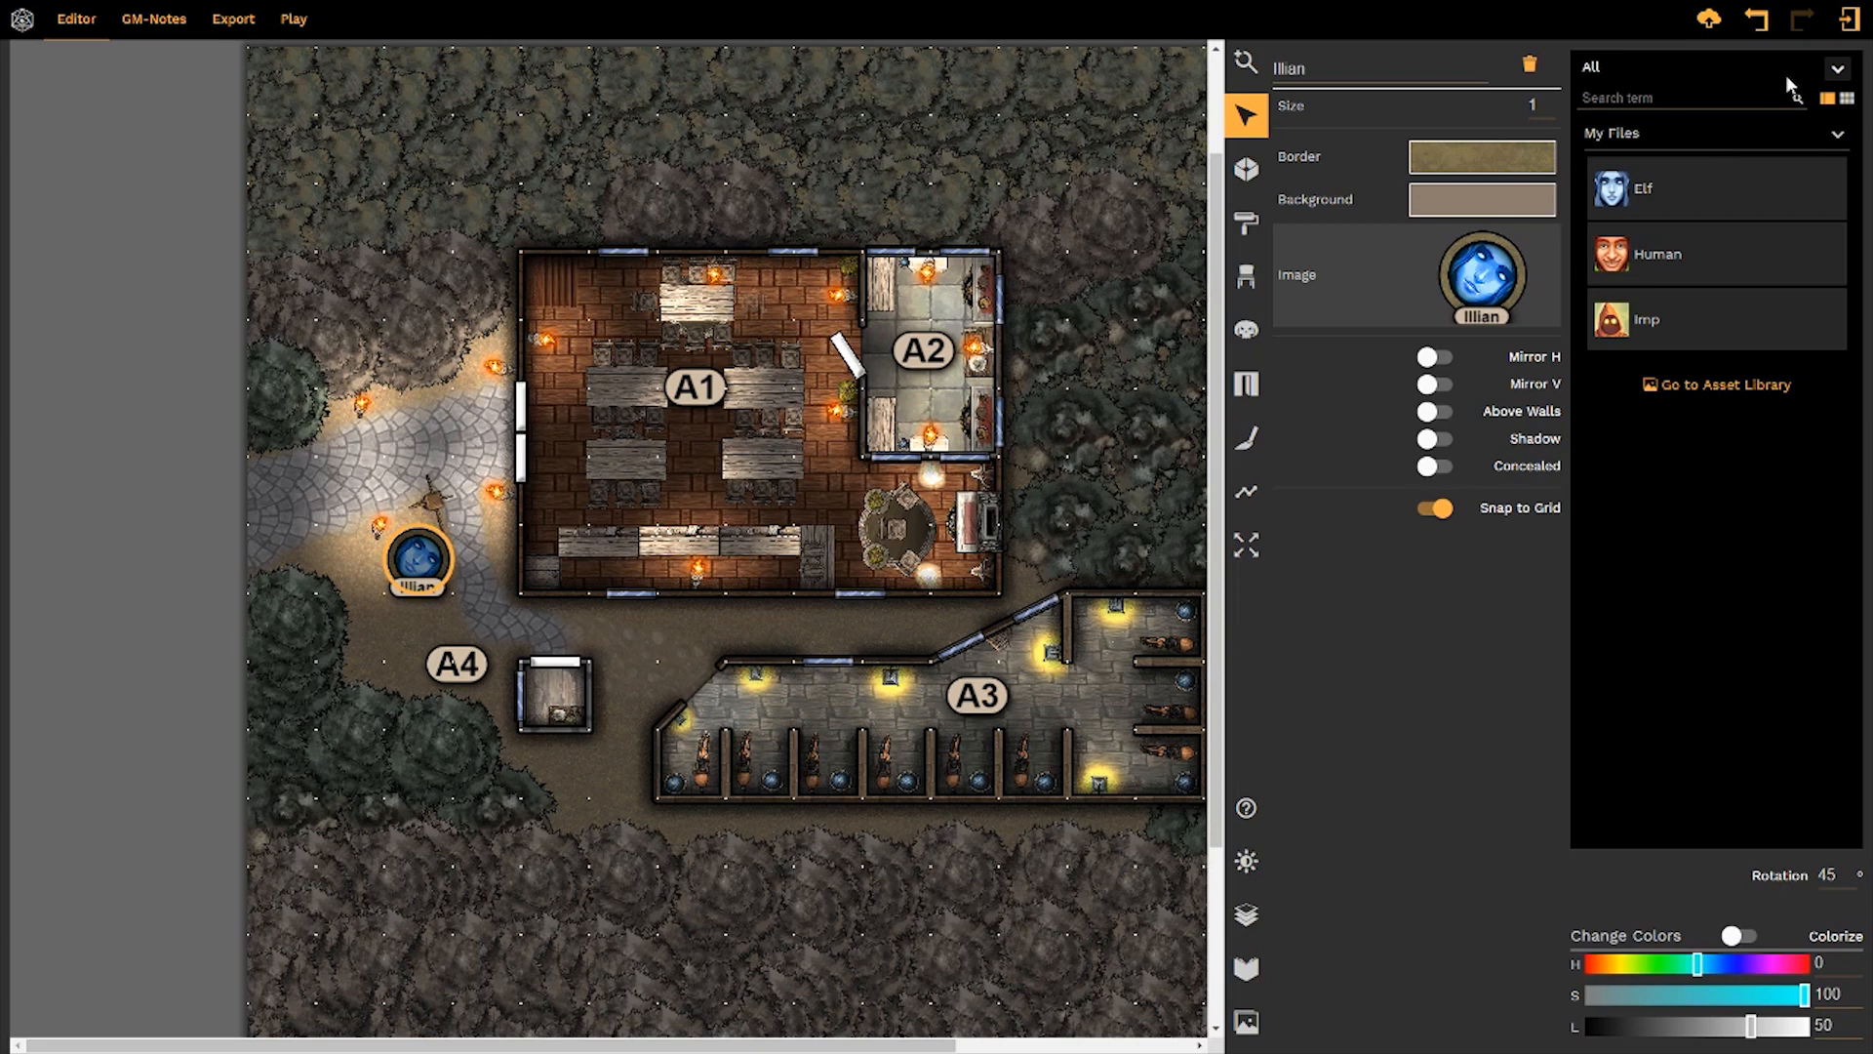
pyautogui.click(1727, 387)
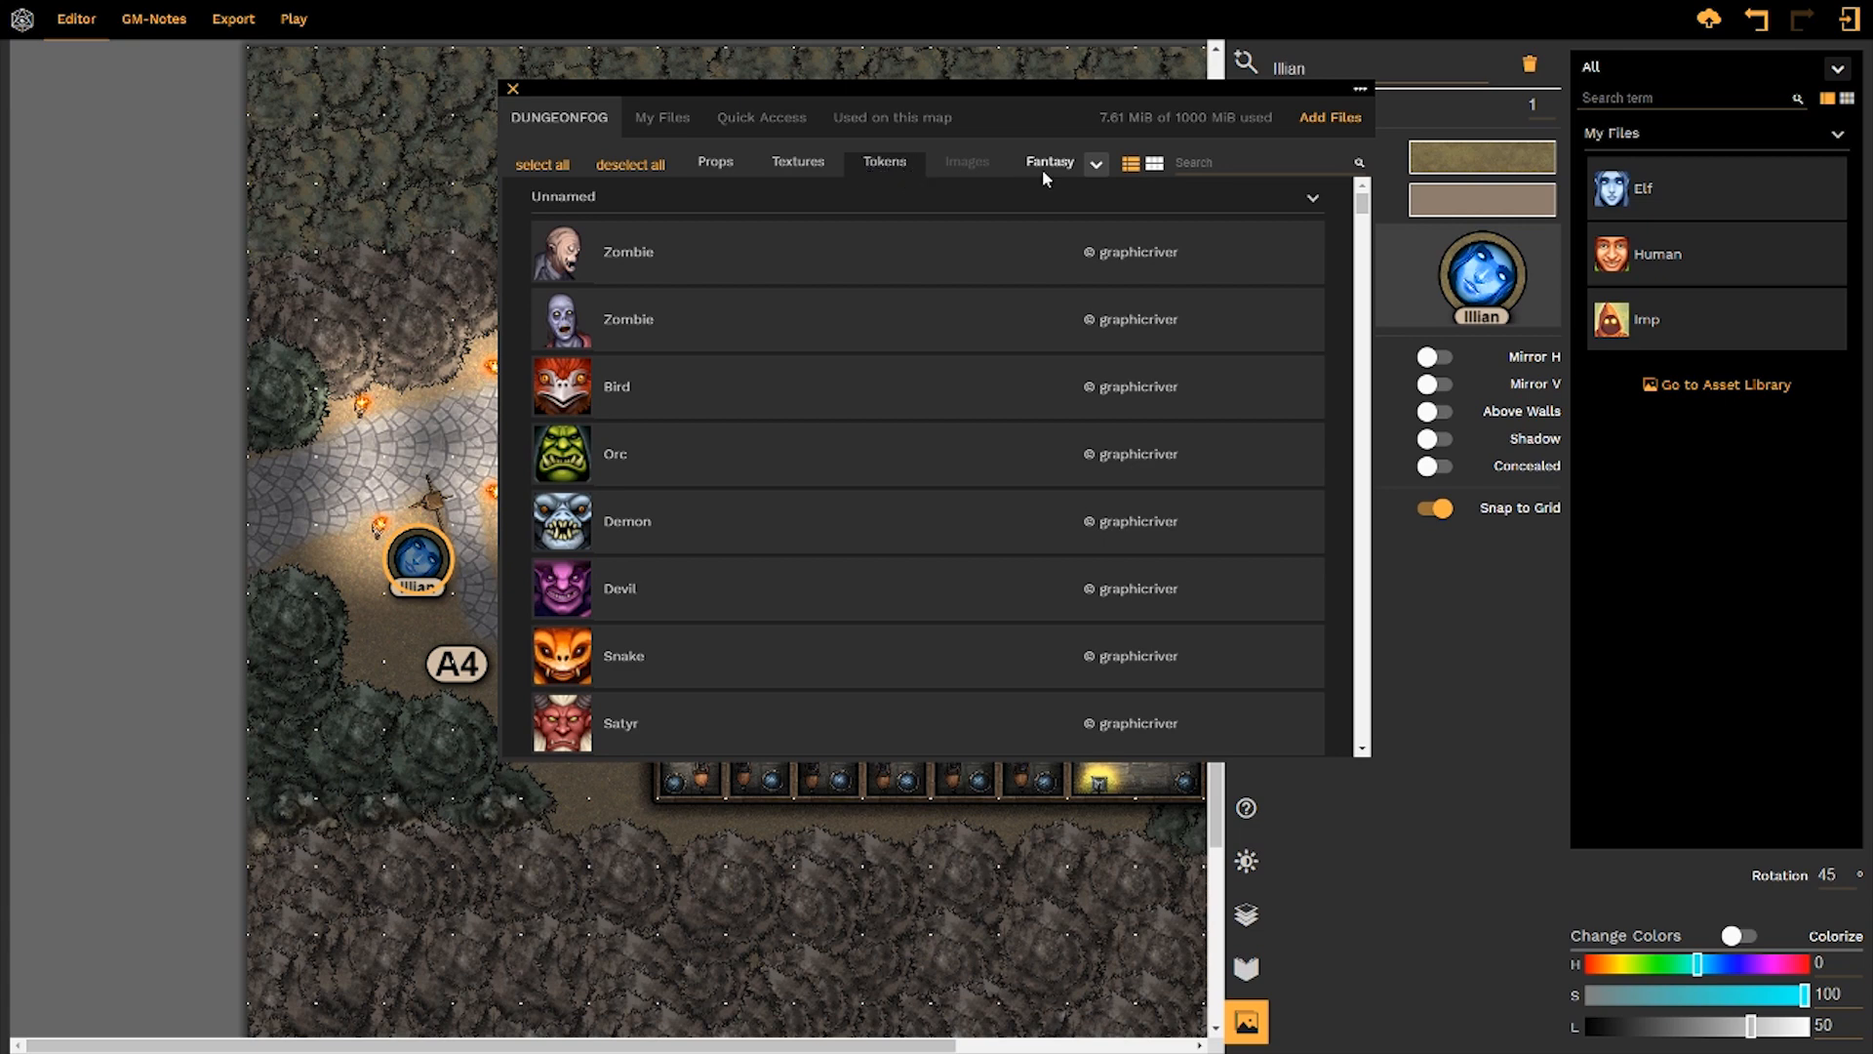
pyautogui.click(1098, 163)
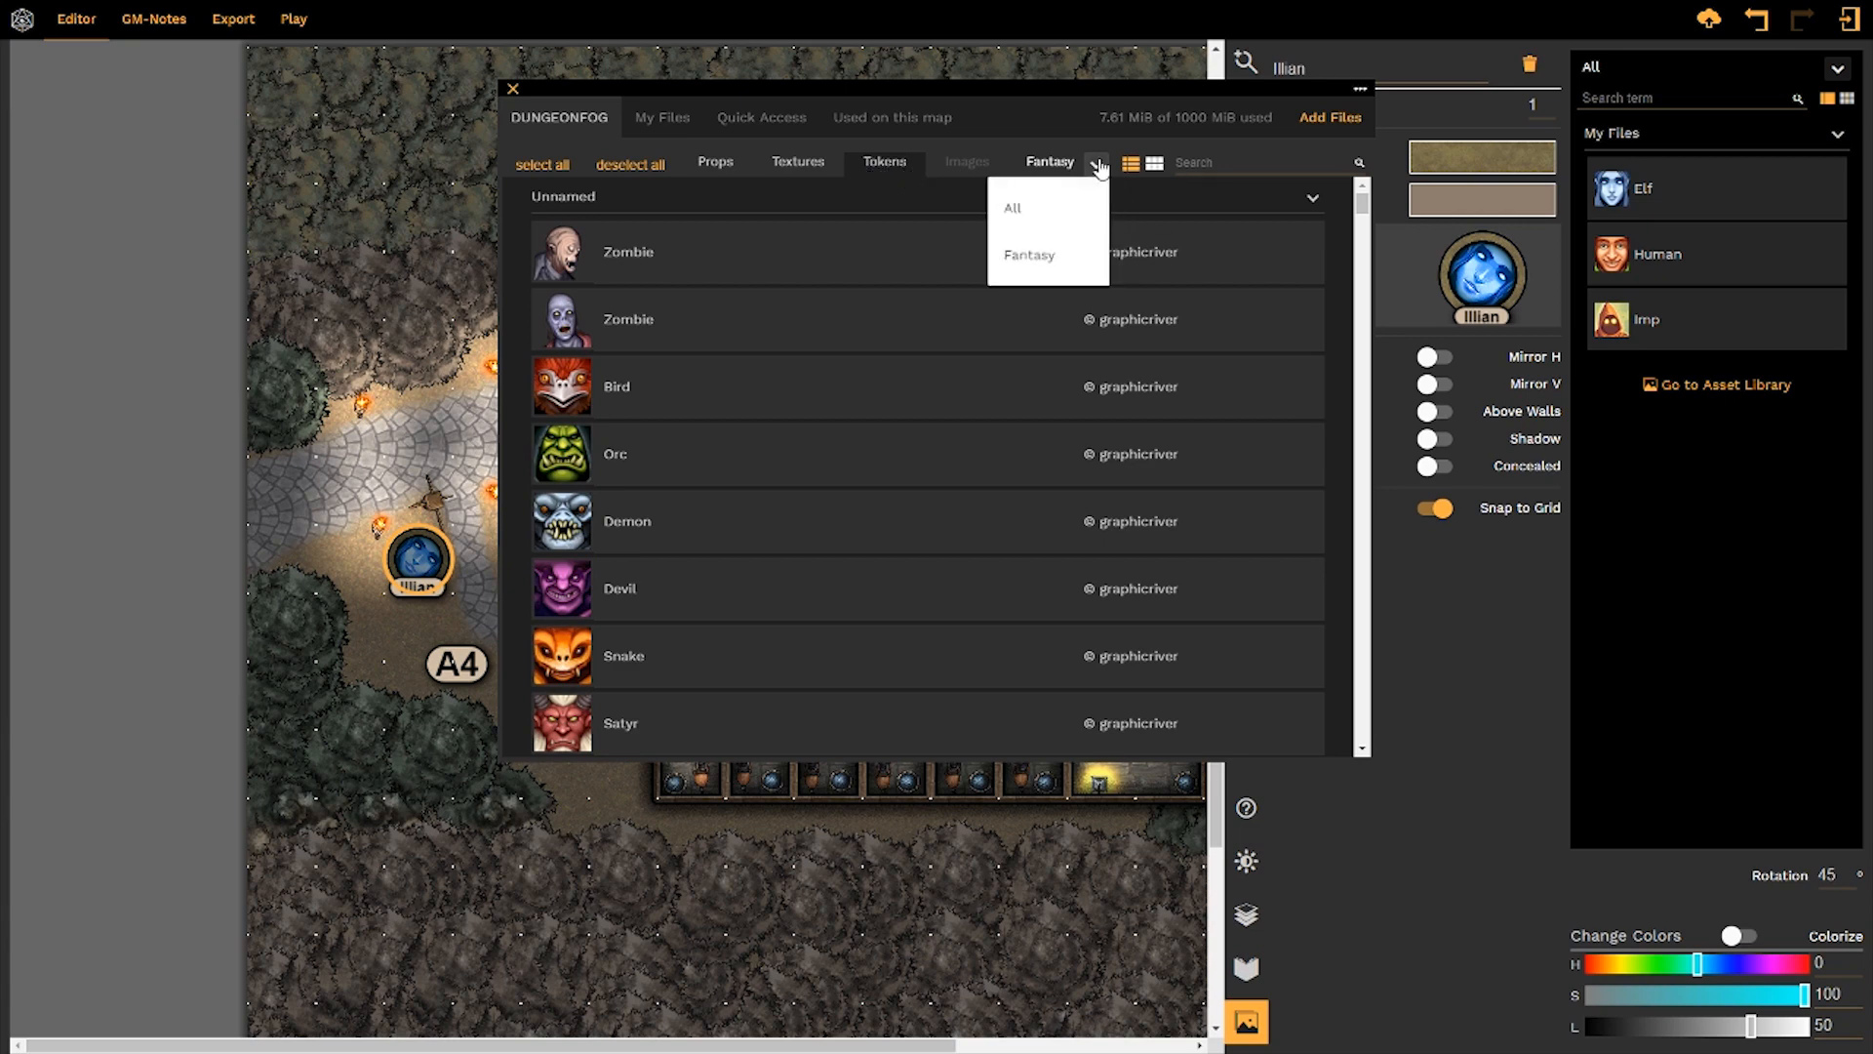
pyautogui.click(1064, 208)
# Step: Look through the tokens and props offered in the Asset Library and close the library
pyautogui.moveTo(1362, 203)
pyautogui.mouseDown()
pyautogui.moveTo(1384, 537)
pyautogui.moveTo(1365, 202)
pyautogui.mouseUp()
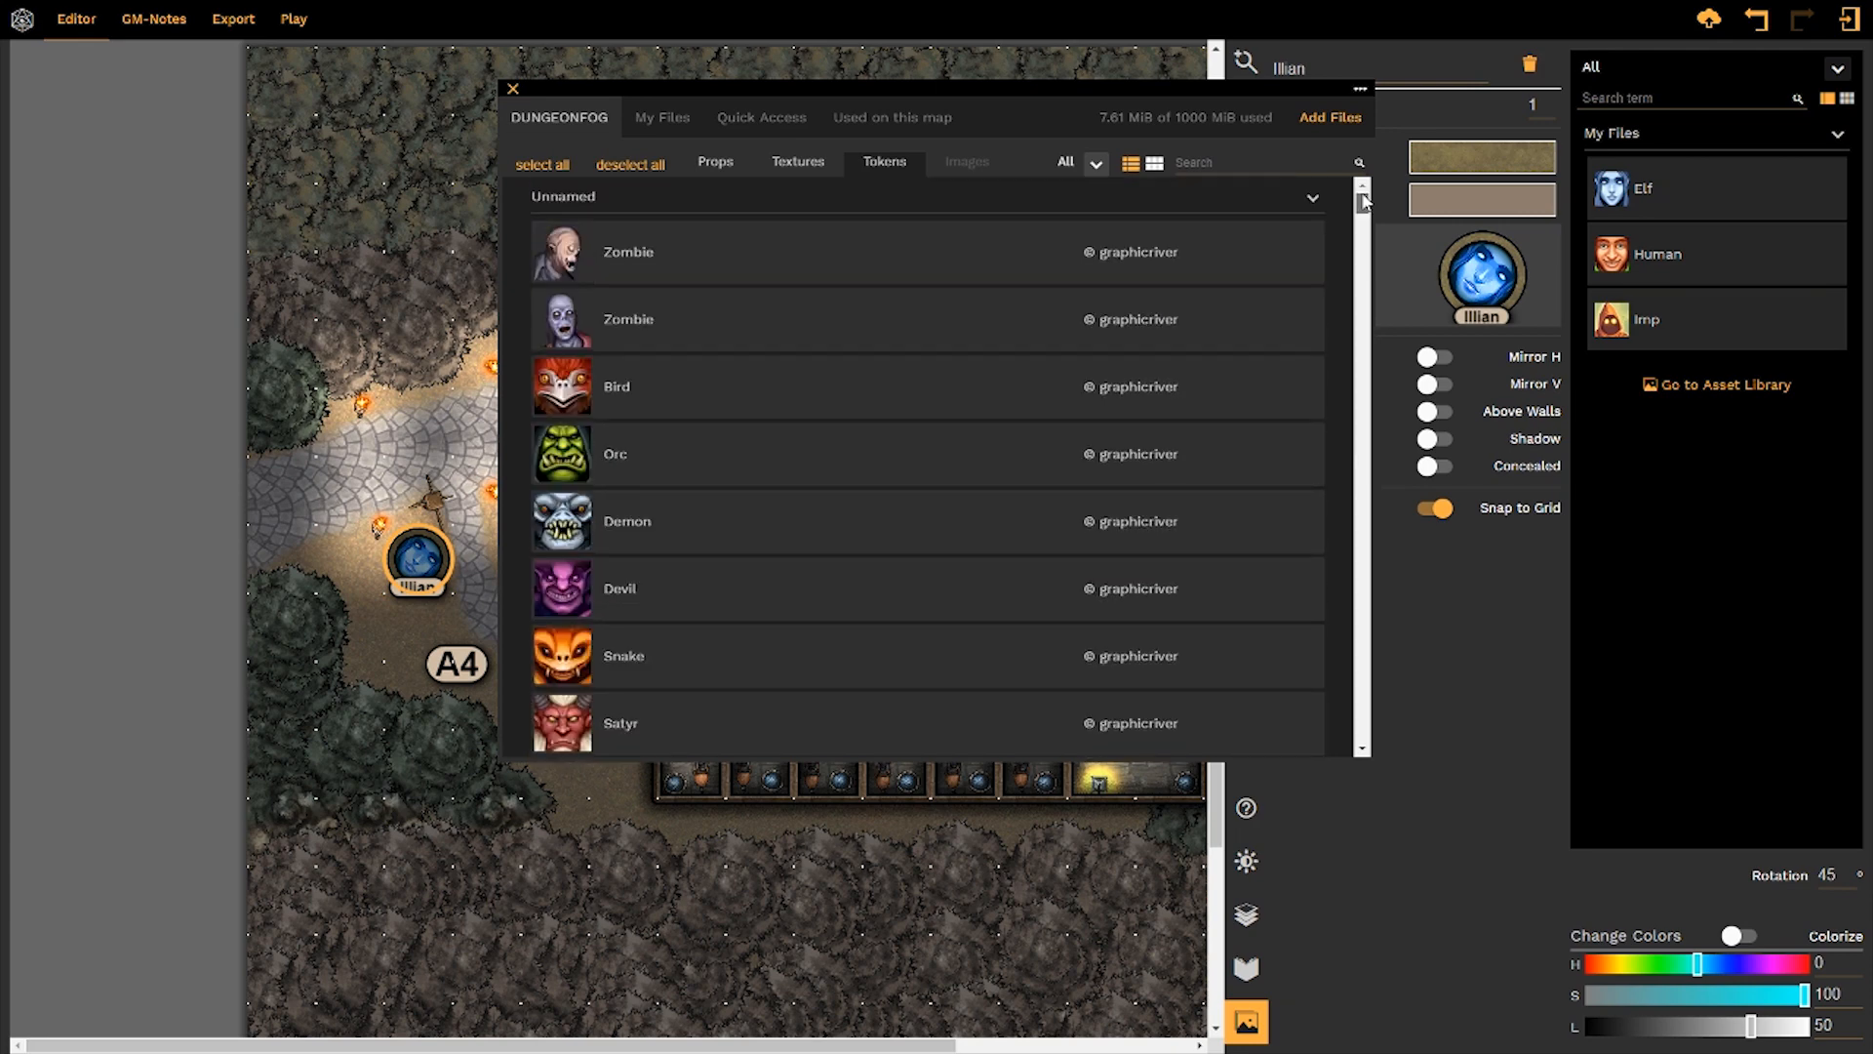
pyautogui.click(708, 165)
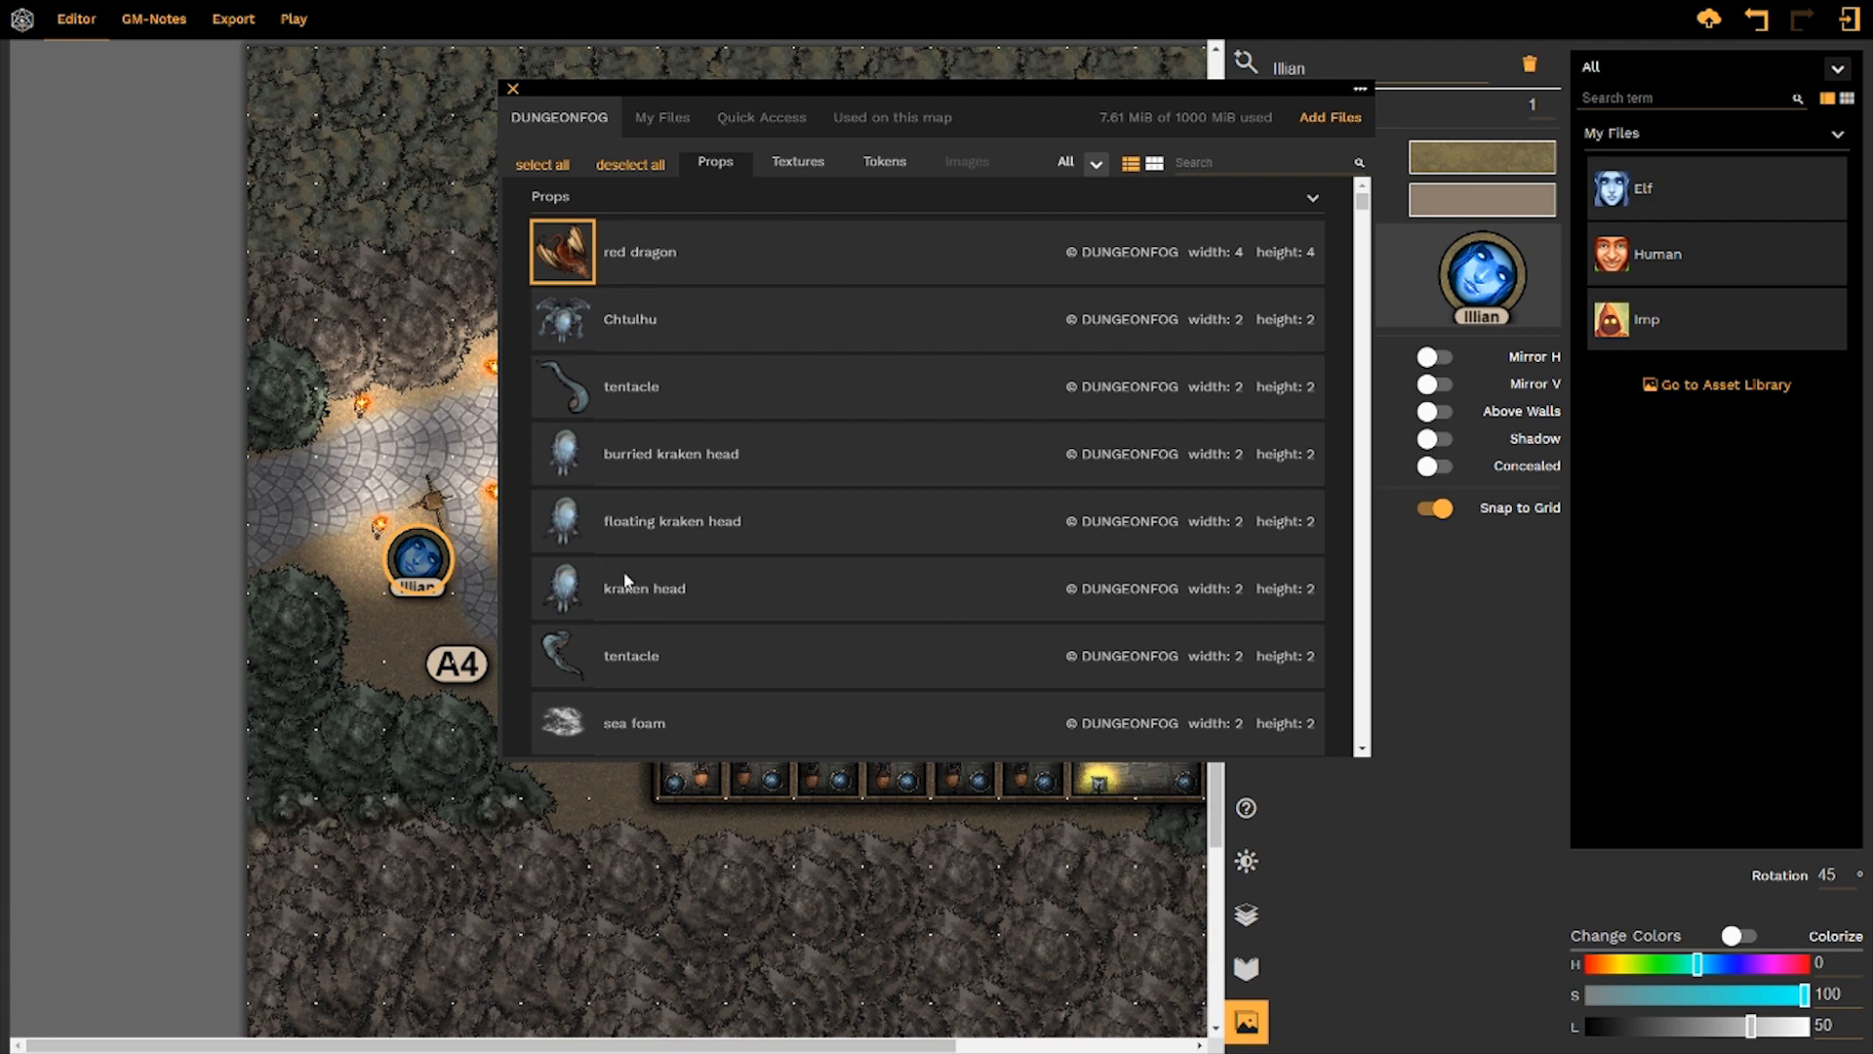
pyautogui.click(890, 163)
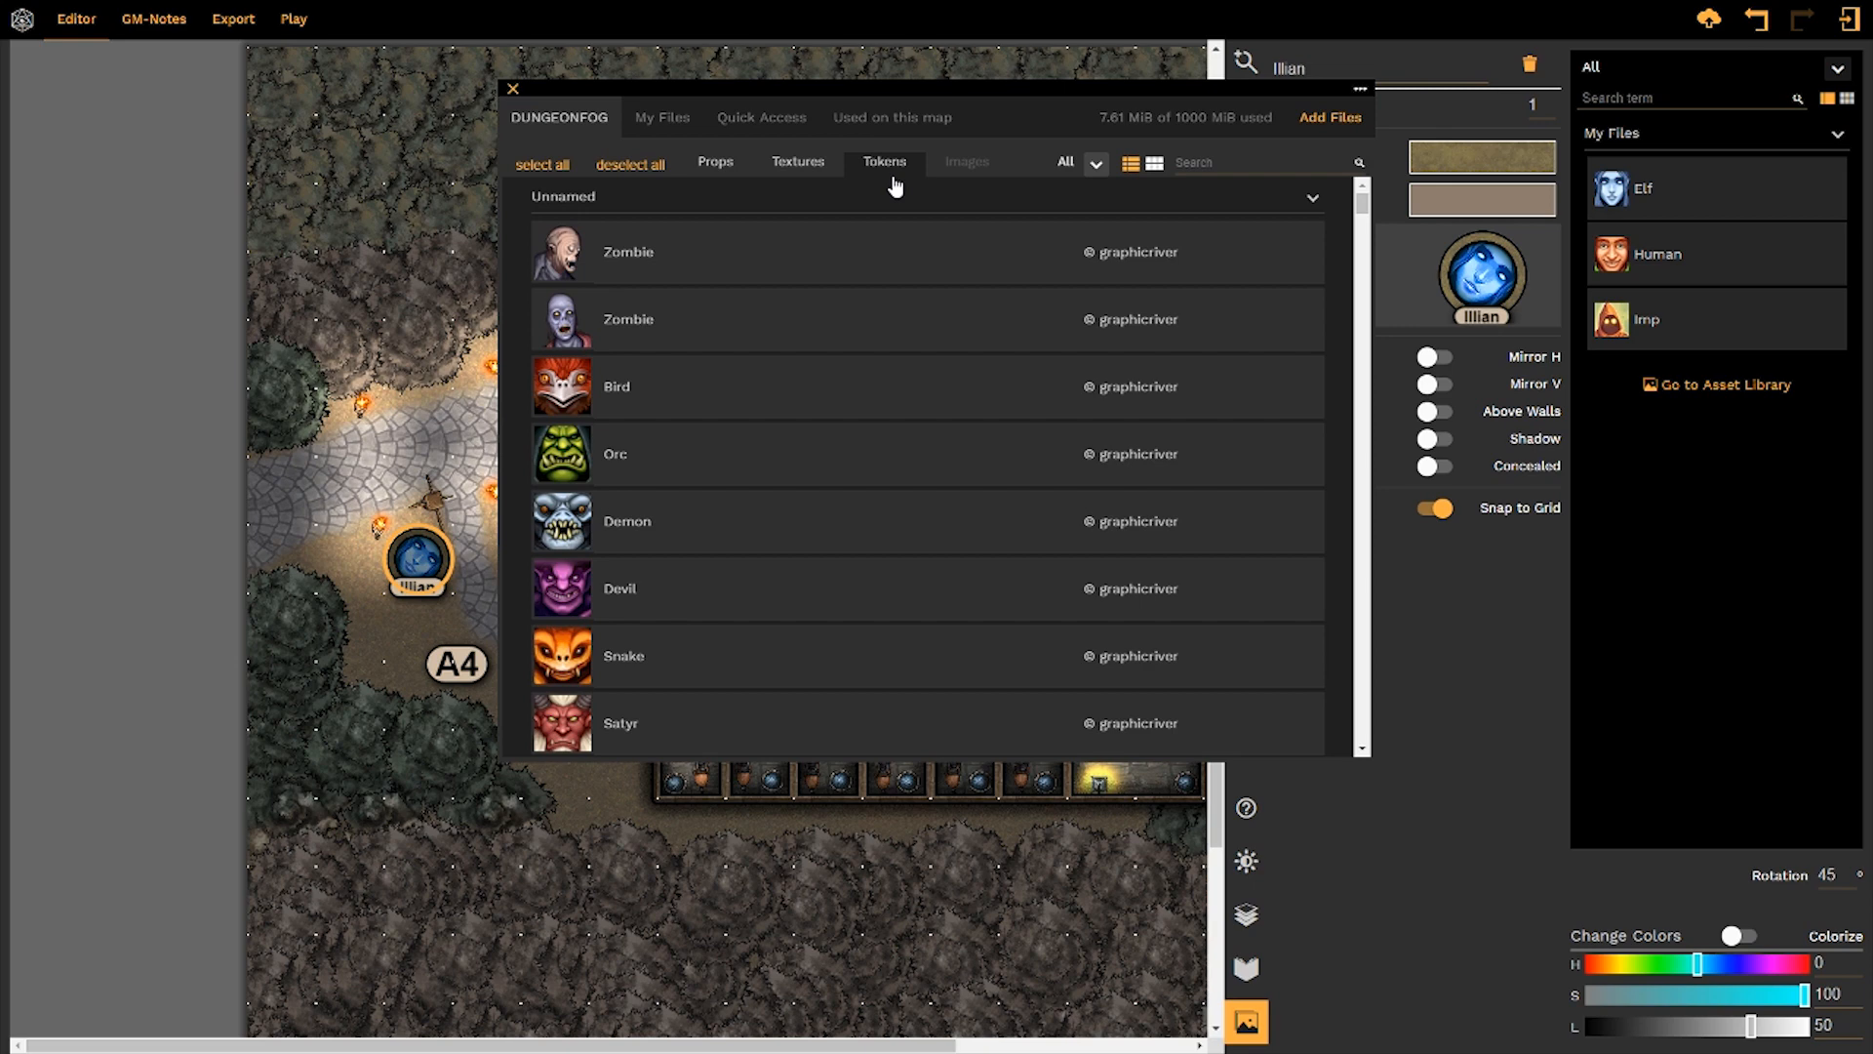
pyautogui.click(512, 89)
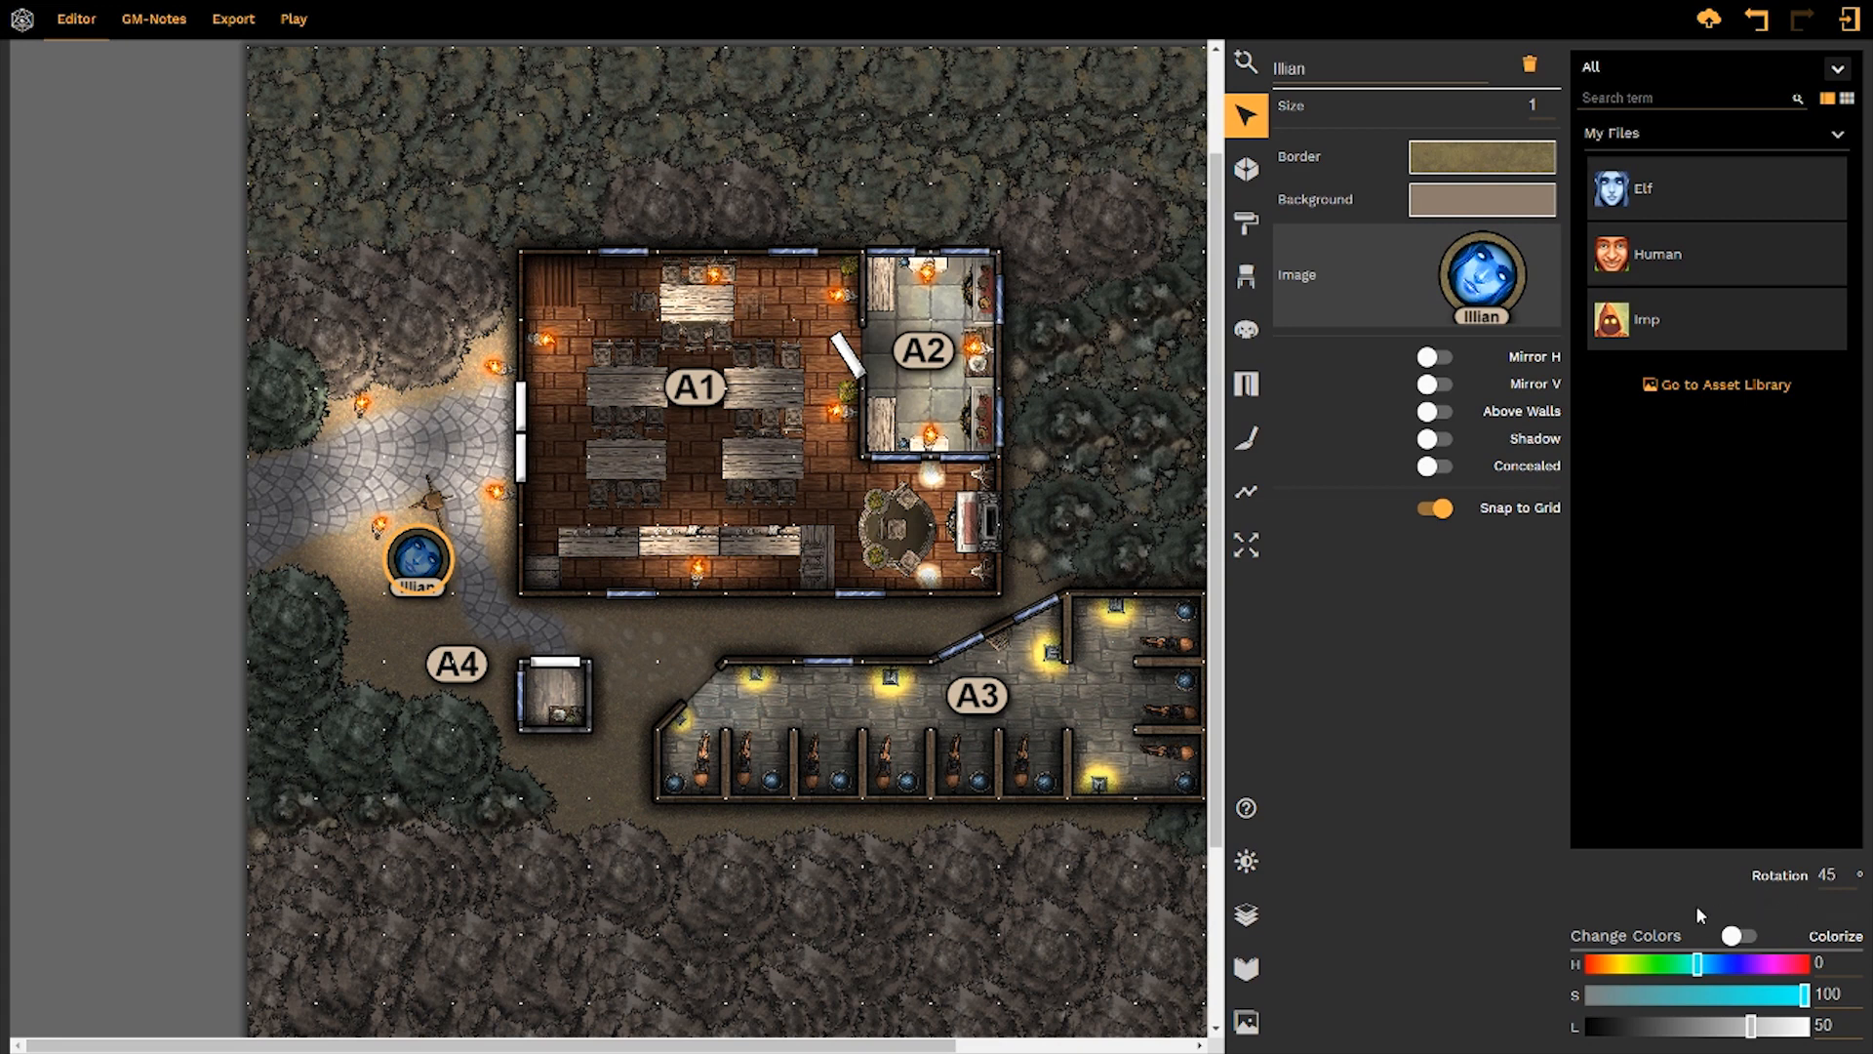